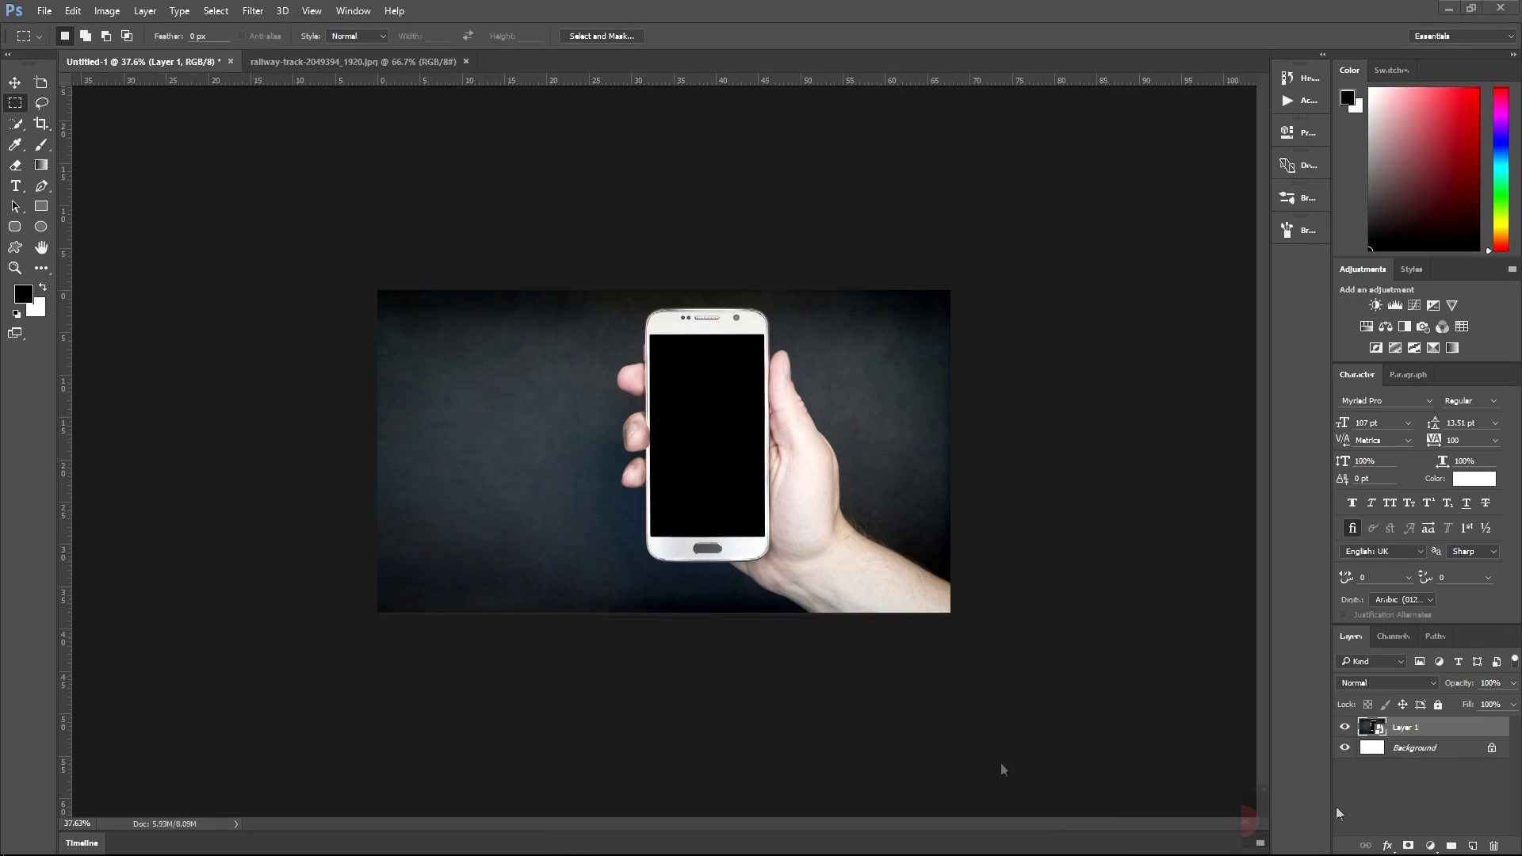
Step: Unlock the railway photo's background and drag it onto the Untitled-1 phone composite as a new layer
{"action": "left_click", "coordinate": [317, 62]}
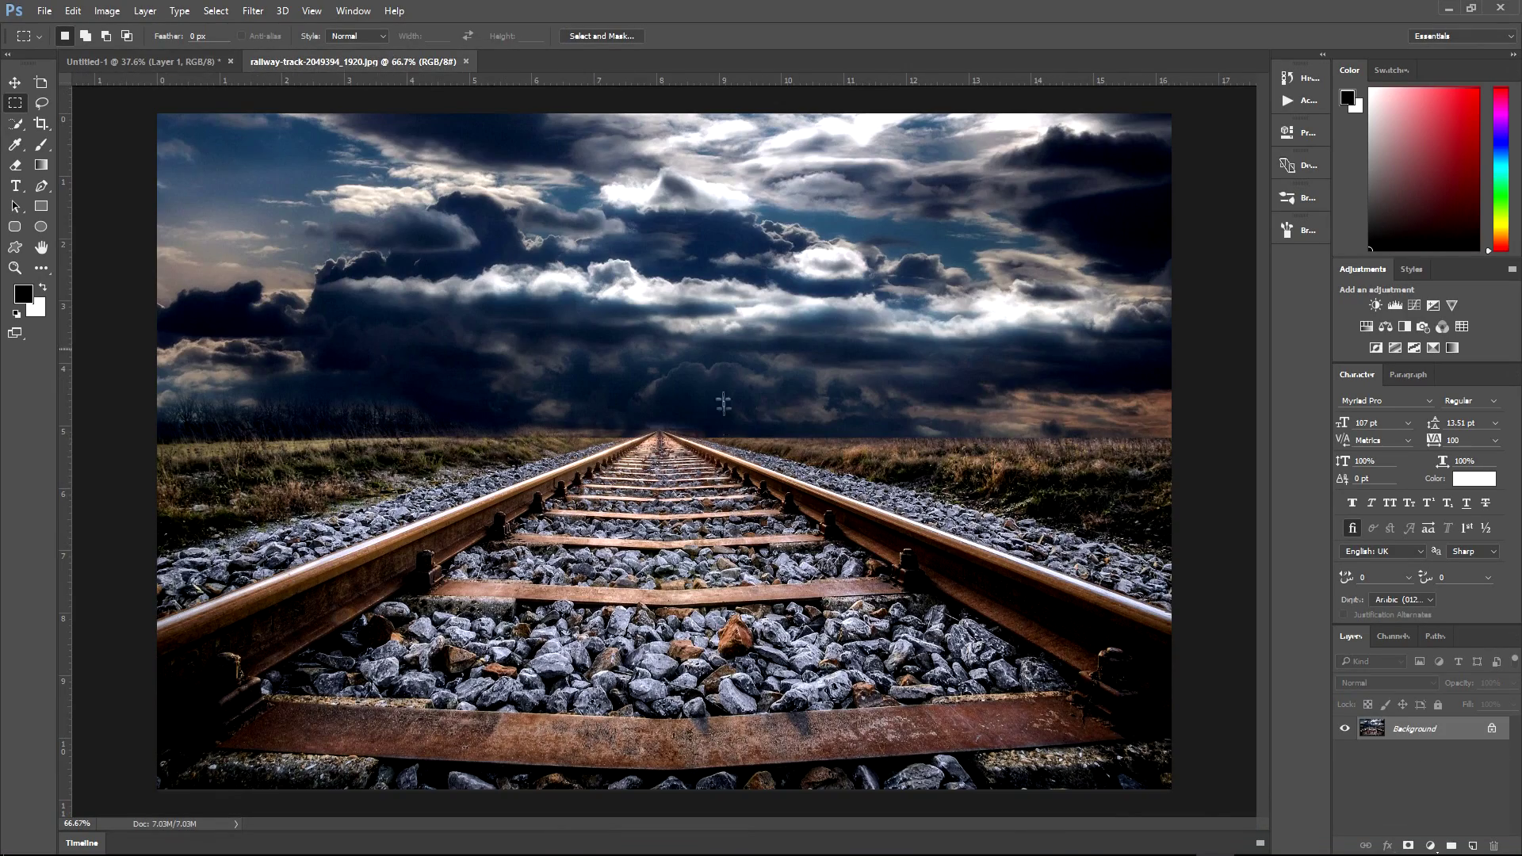
{"action": "left_click", "coordinate": [14, 83]}
{"action": "left_click_drag", "start_coordinate": [373, 119], "coordinate": [384, 125]}
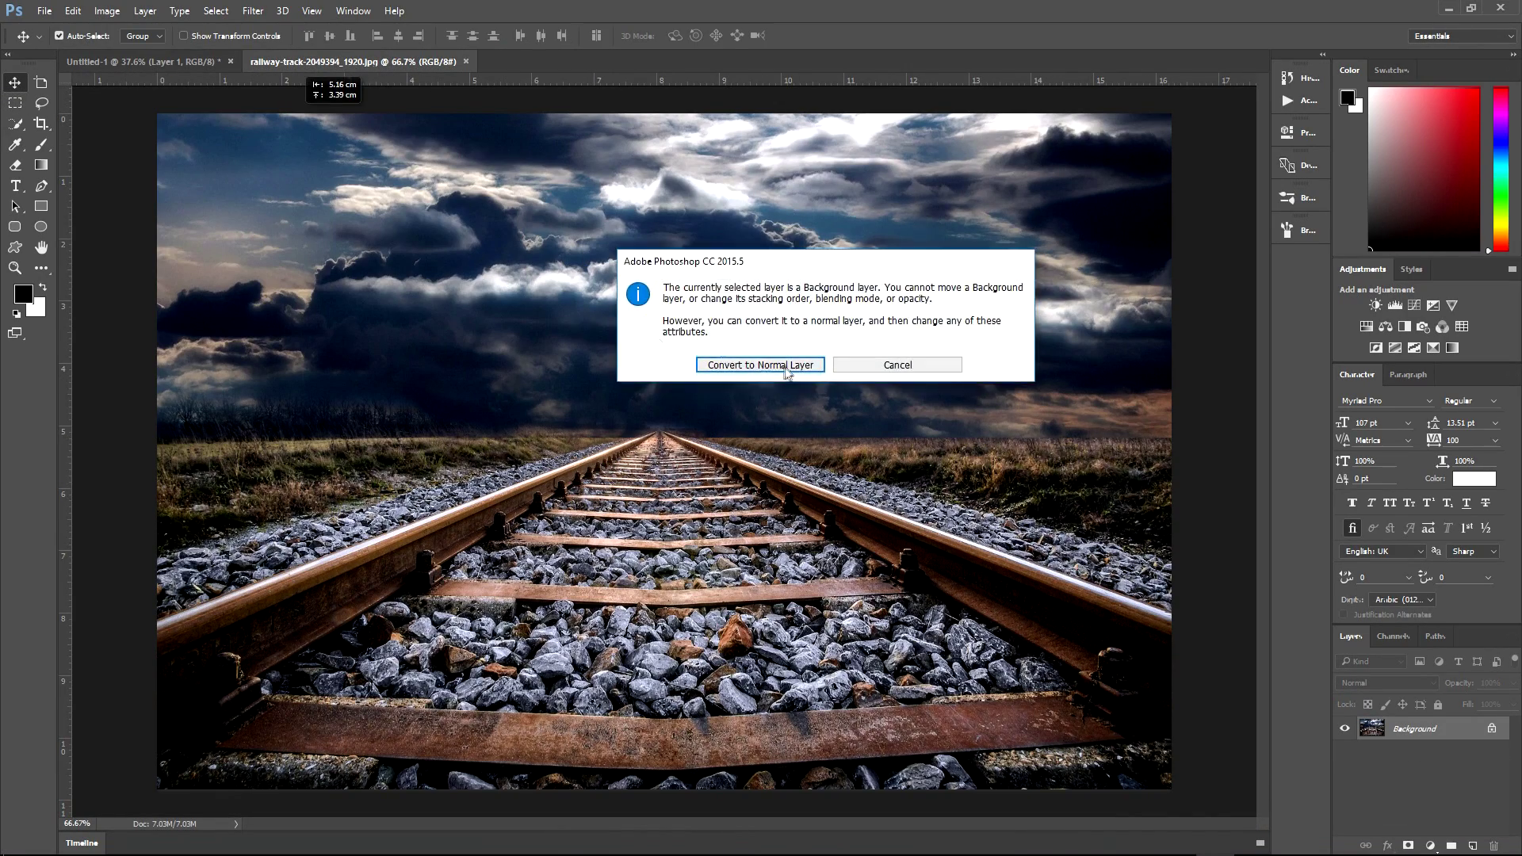
{"action": "left_click", "coordinate": [760, 364]}
{"action": "left_click_drag", "start_coordinate": [785, 371], "coordinate": [141, 59]}
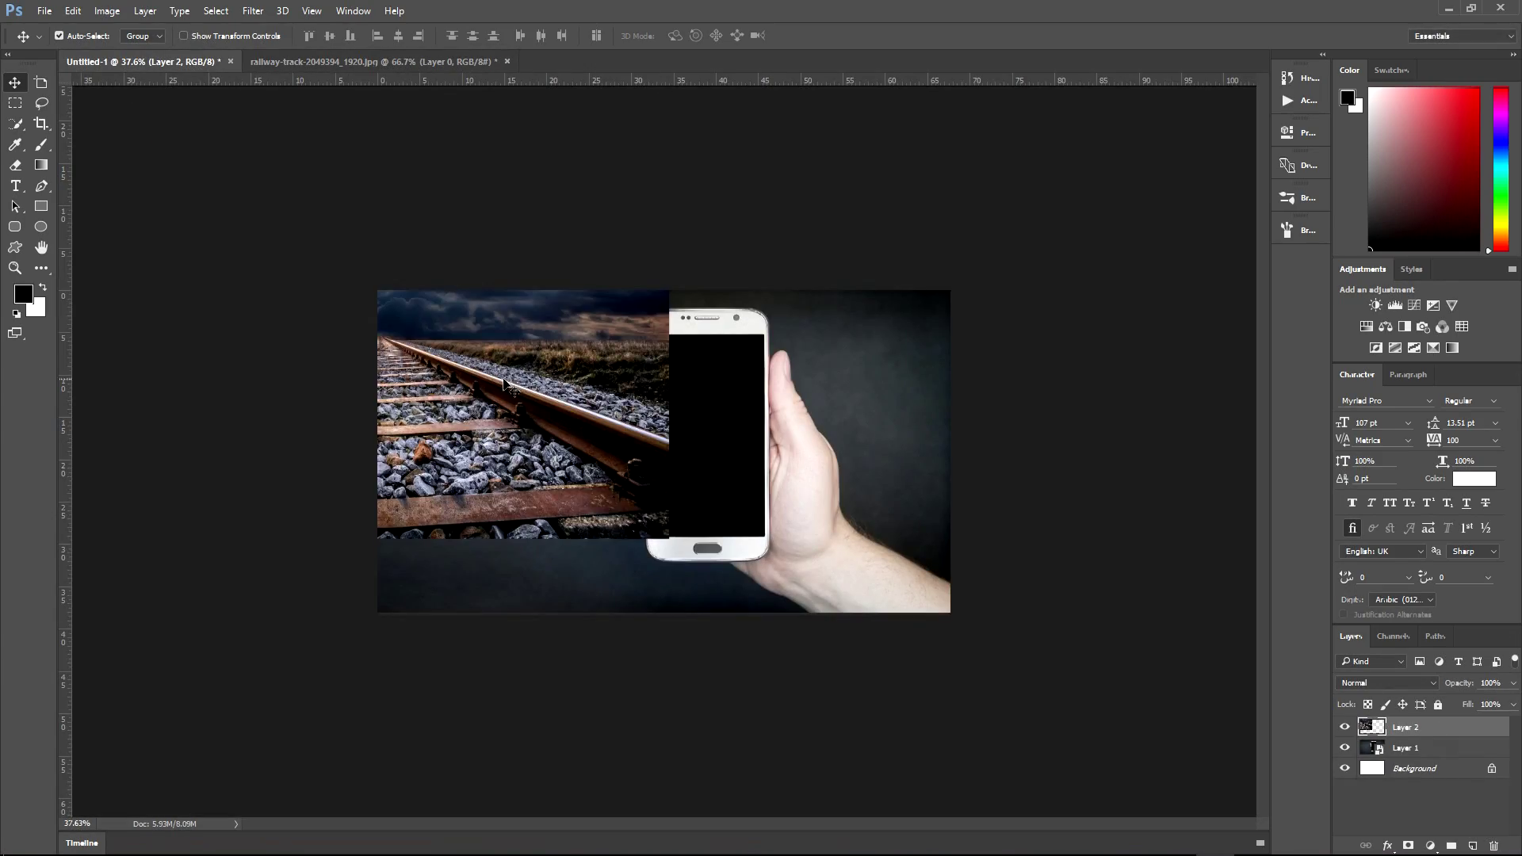
{"action": "mouse_move", "coordinate": [141, 60]}
{"action": "left_mouse_down"}
{"action": "mouse_move", "coordinate": [889, 547]}
{"action": "mouse_move", "coordinate": [821, 504]}
{"action": "left_mouse_up"}
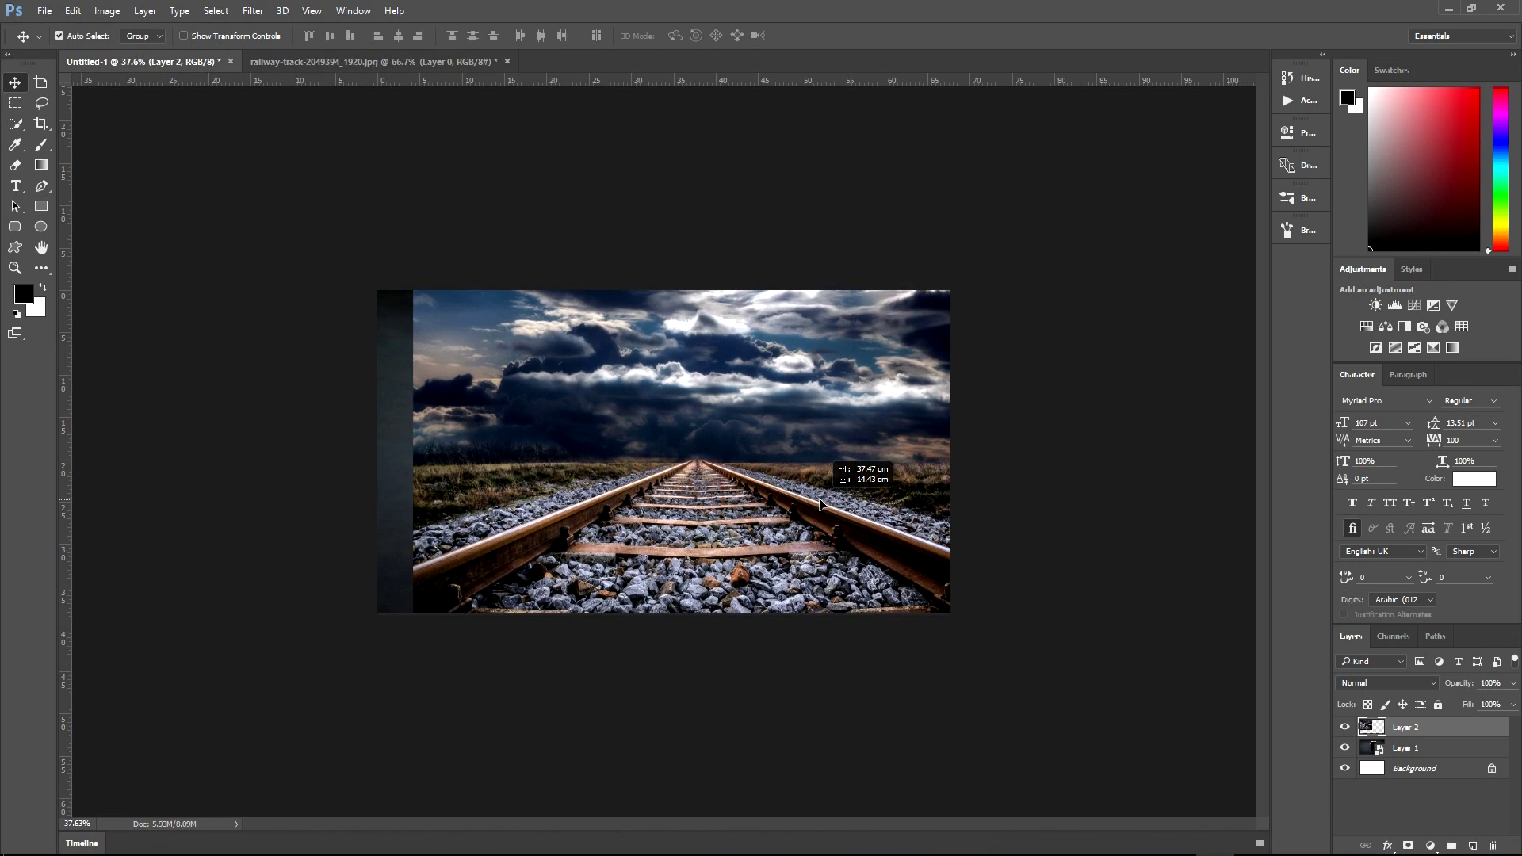
{"action": "left_click_drag", "start_coordinate": [821, 504], "coordinate": [785, 493]}
Step: Free-transform Layer 2 larger than the canvas and lower its opacity to 63%
{"action": "key", "text": "ctrl"}
{"action": "key", "text": "ctrl+t"}
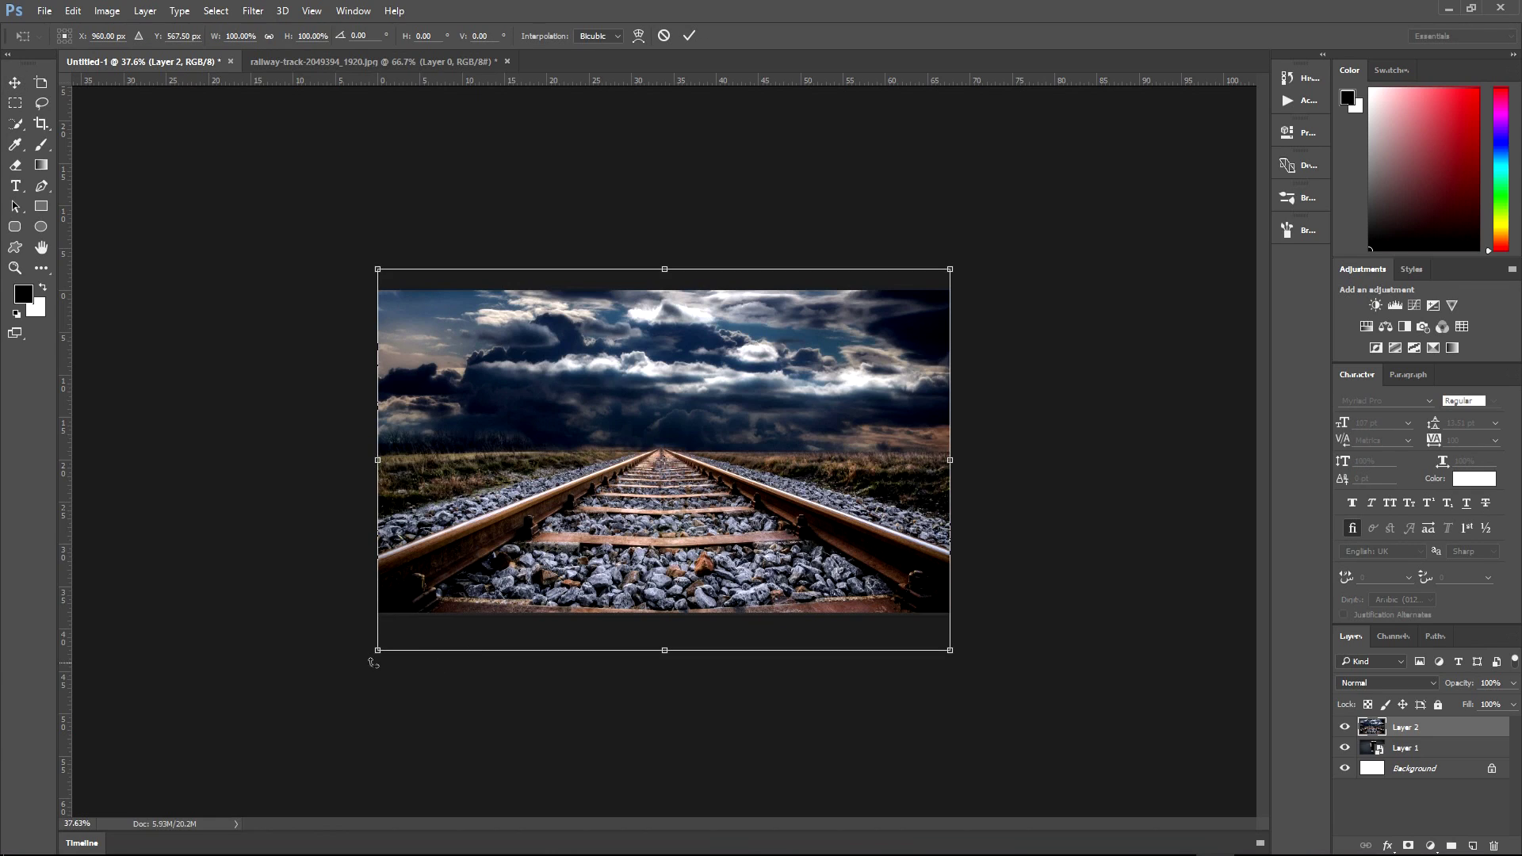
{"action": "left_click_drag", "start_coordinate": [374, 661], "coordinate": [300, 700]}
{"action": "mouse_move", "coordinate": [644, 487]}
{"action": "left_mouse_down"}
{"action": "mouse_move", "coordinate": [705, 466]}
{"action": "mouse_move", "coordinate": [743, 476]}
{"action": "left_mouse_up"}
{"action": "left_click_drag", "start_coordinate": [1465, 688], "coordinate": [1435, 687]}
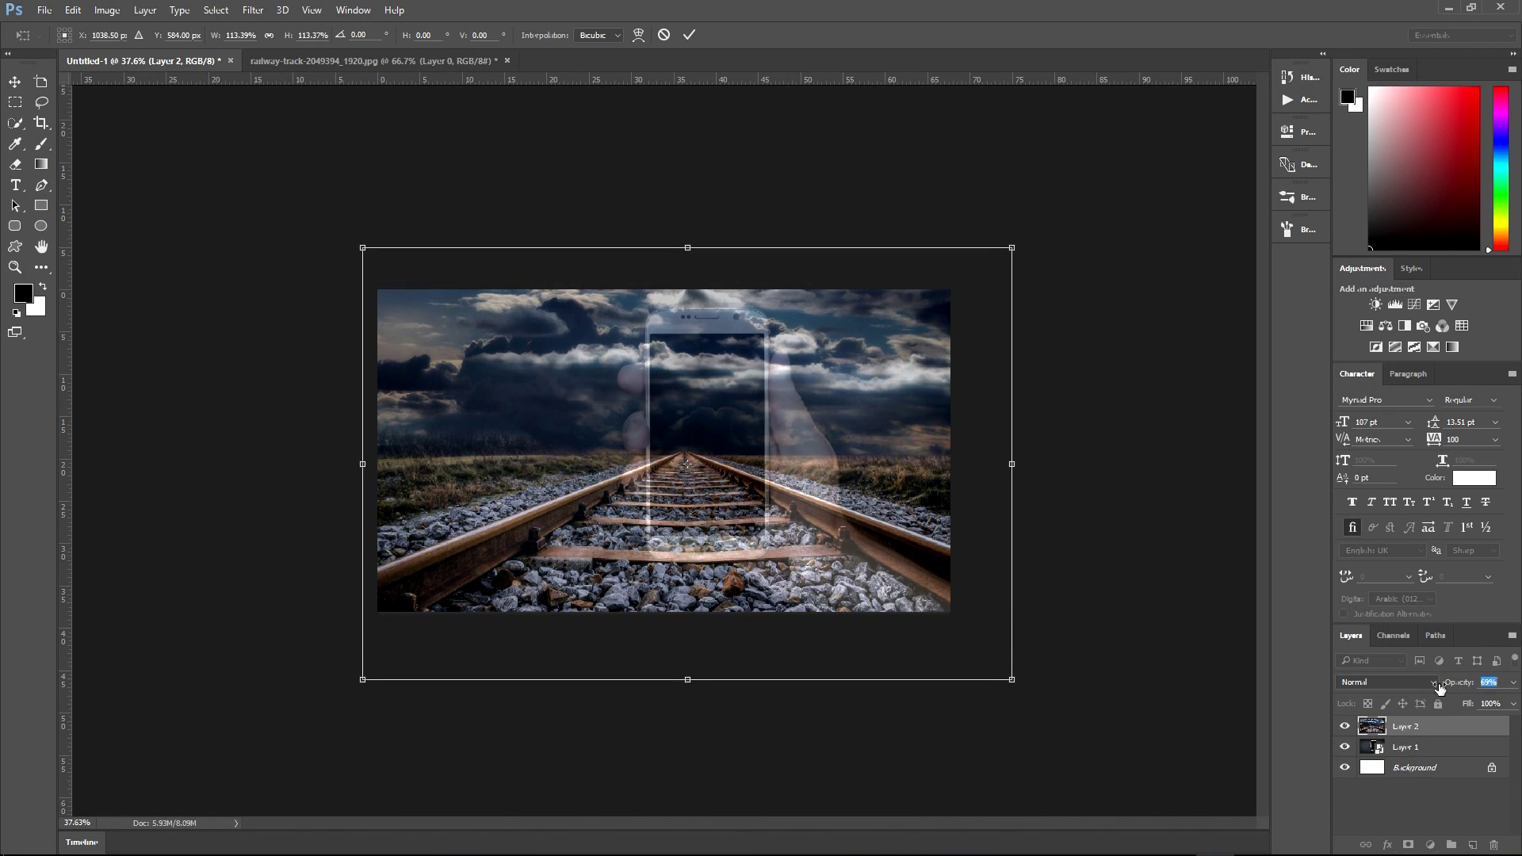
{"action": "left_click_drag", "start_coordinate": [710, 530], "coordinate": [735, 520]}
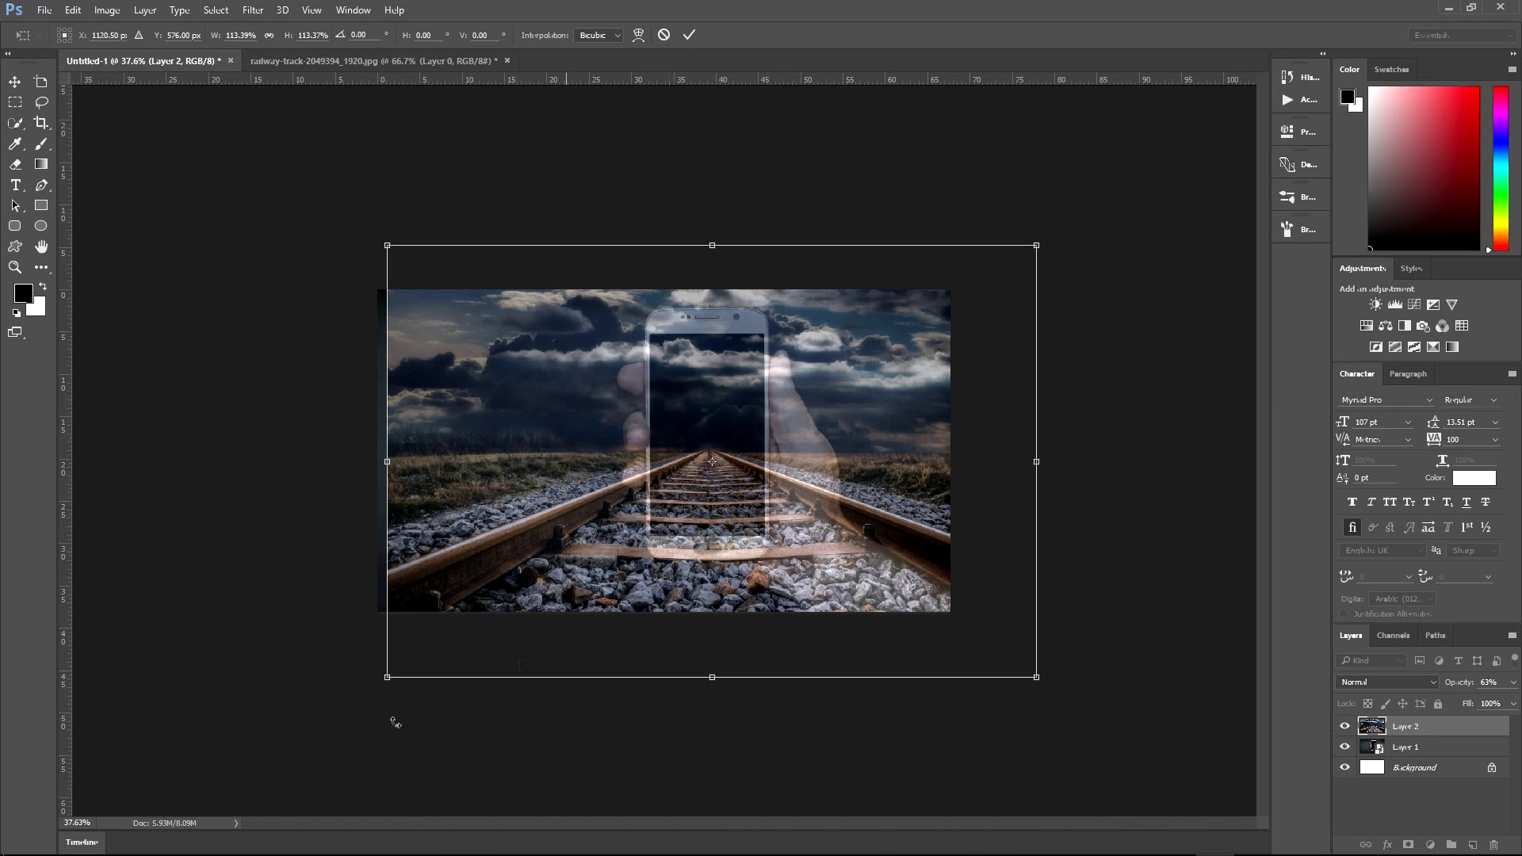
Step: Finish enlarging and positioning the railway layer, commit it, and duplicate it with Ctrl+J
{"action": "left_click_drag", "start_coordinate": [385, 679], "coordinate": [341, 708]}
{"action": "left_click_drag", "start_coordinate": [619, 591], "coordinate": [638, 566]}
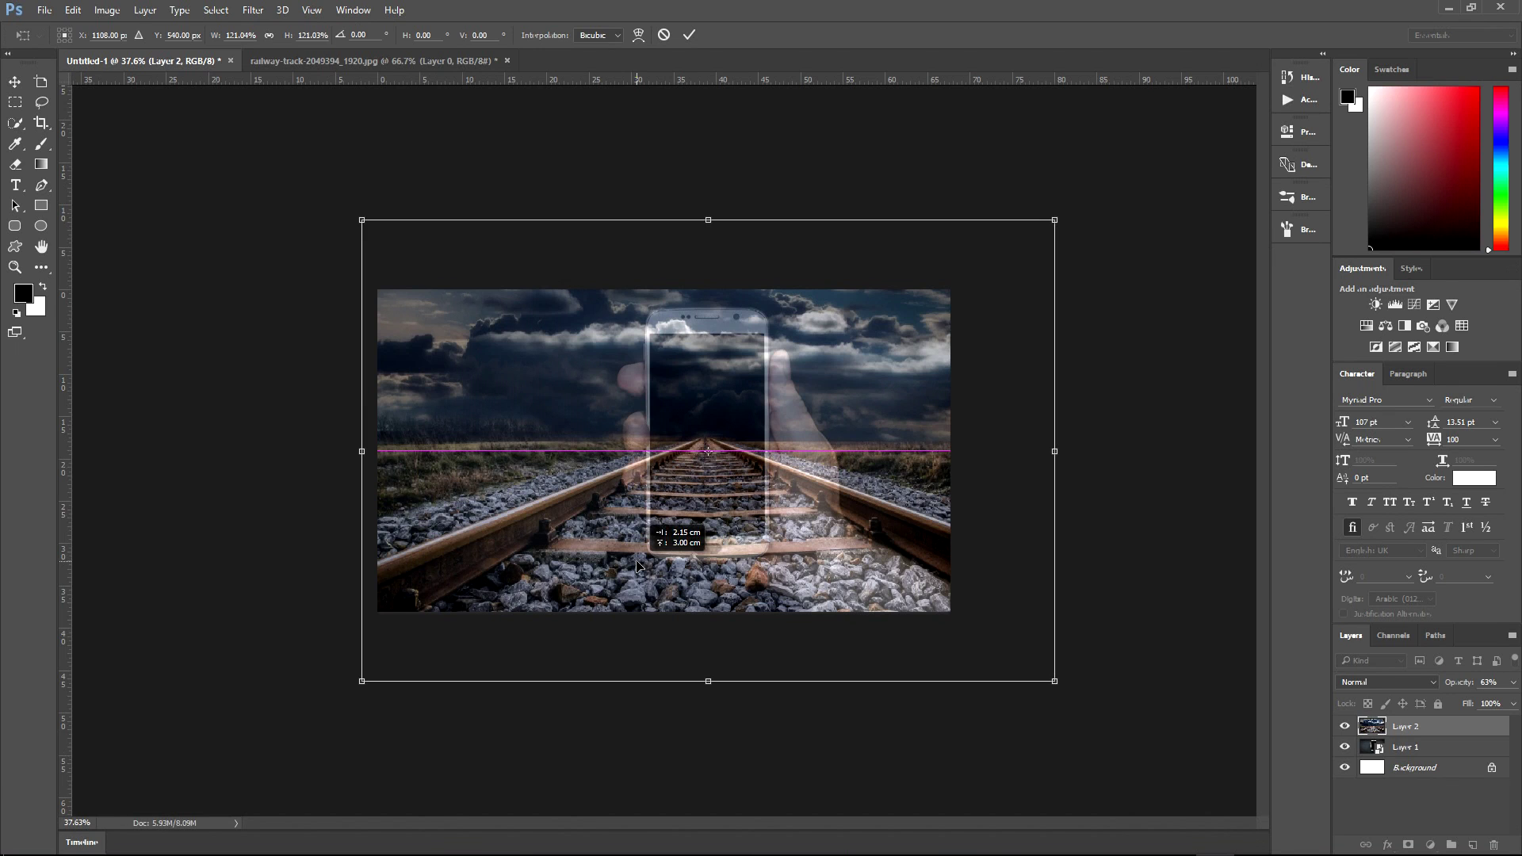
{"action": "left_click_drag", "start_coordinate": [638, 565], "coordinate": [638, 579]}
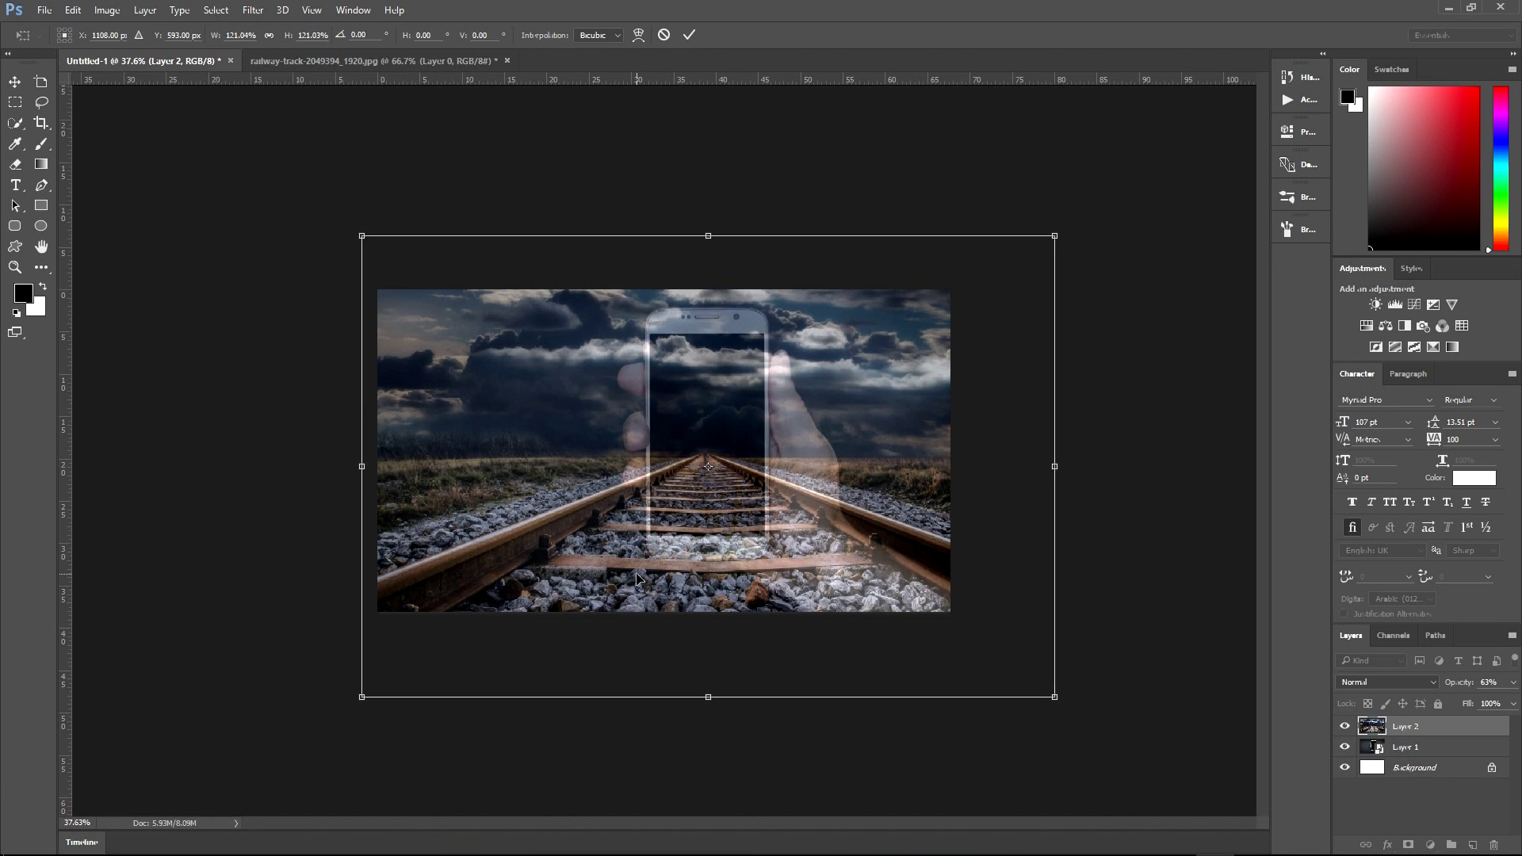
{"action": "key", "text": "Return"}
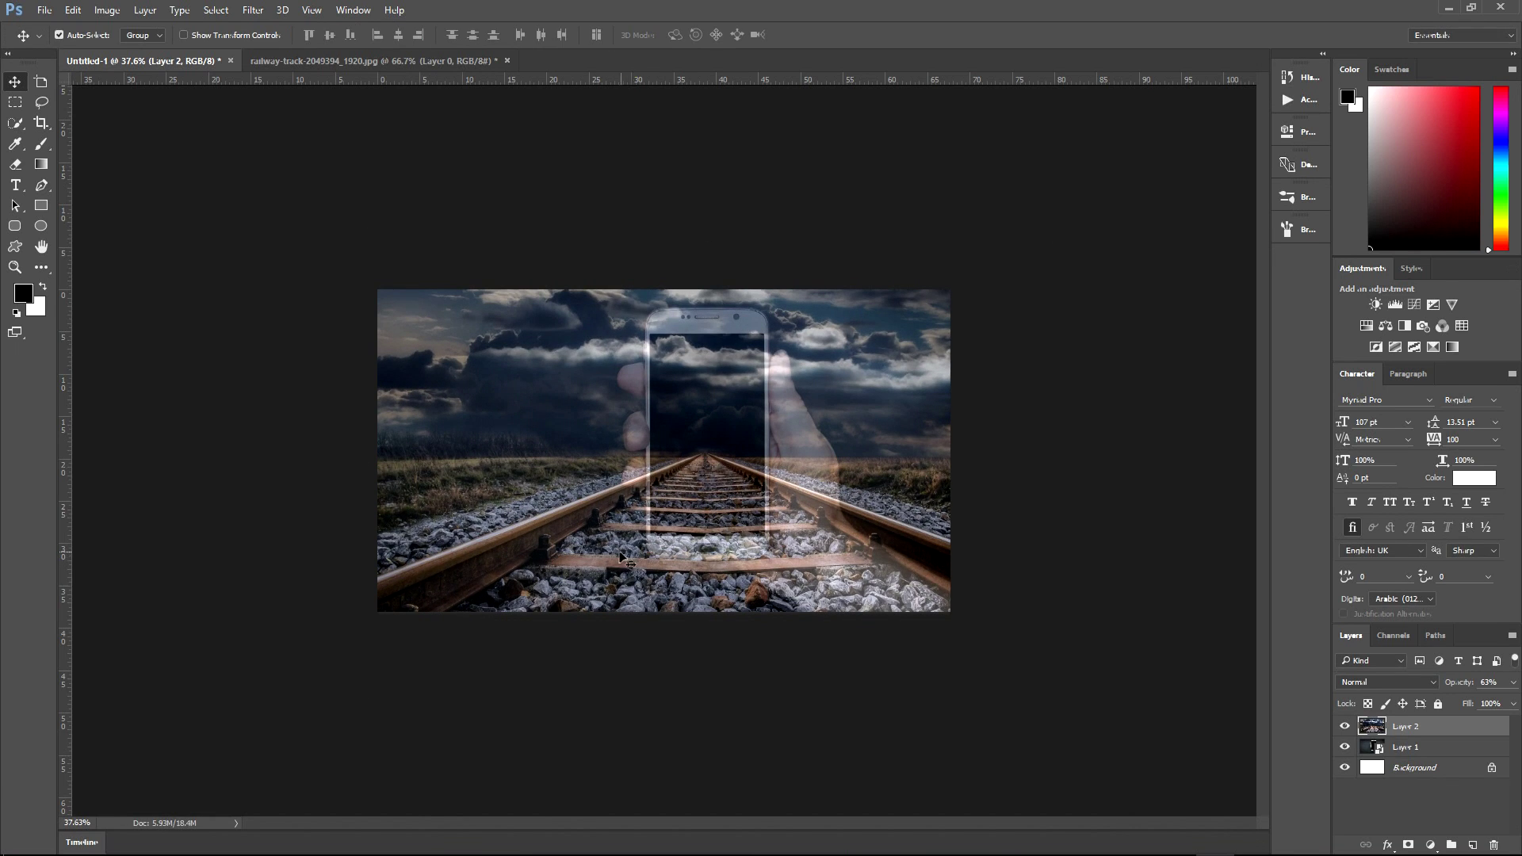
{"action": "key", "text": "ctrl+j"}
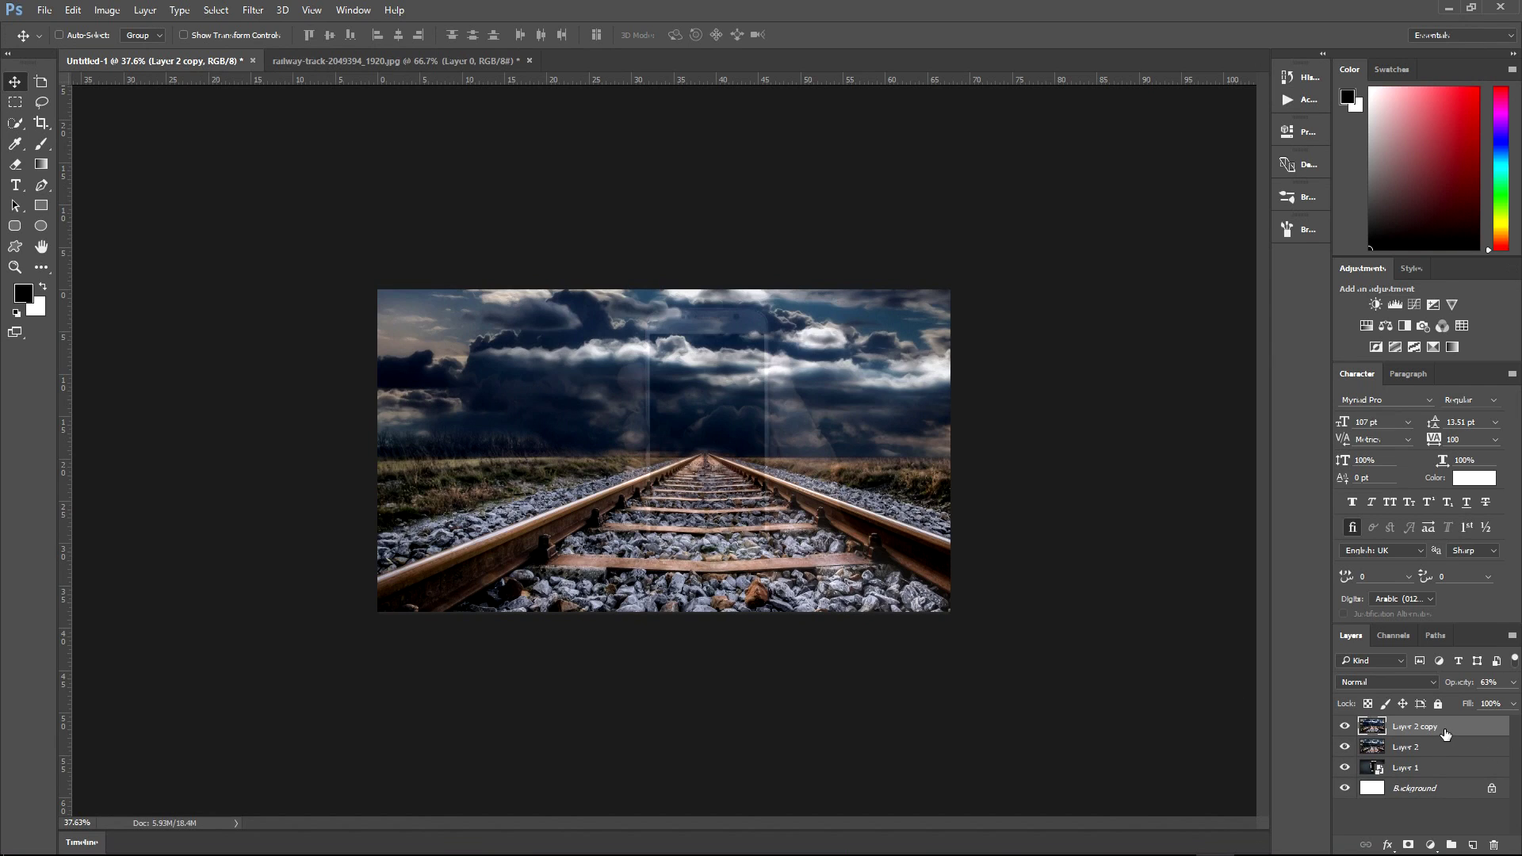
Step: Hide both railway layers, Layer 2 and Layer 2 copy
{"action": "left_click", "coordinate": [1383, 749]}
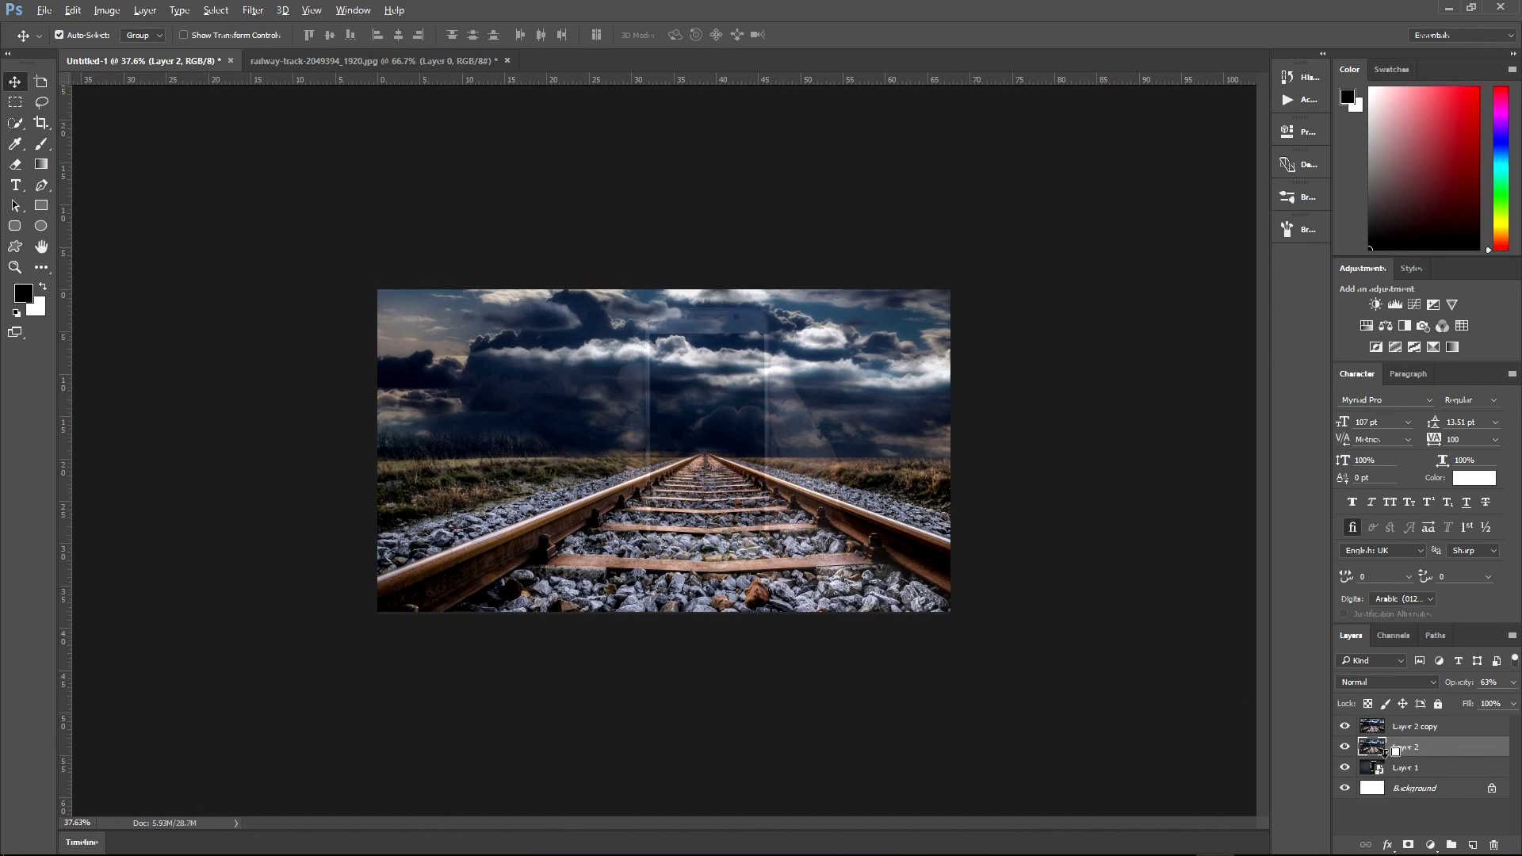
{"action": "left_click", "coordinate": [1383, 755], "text": "alt"}
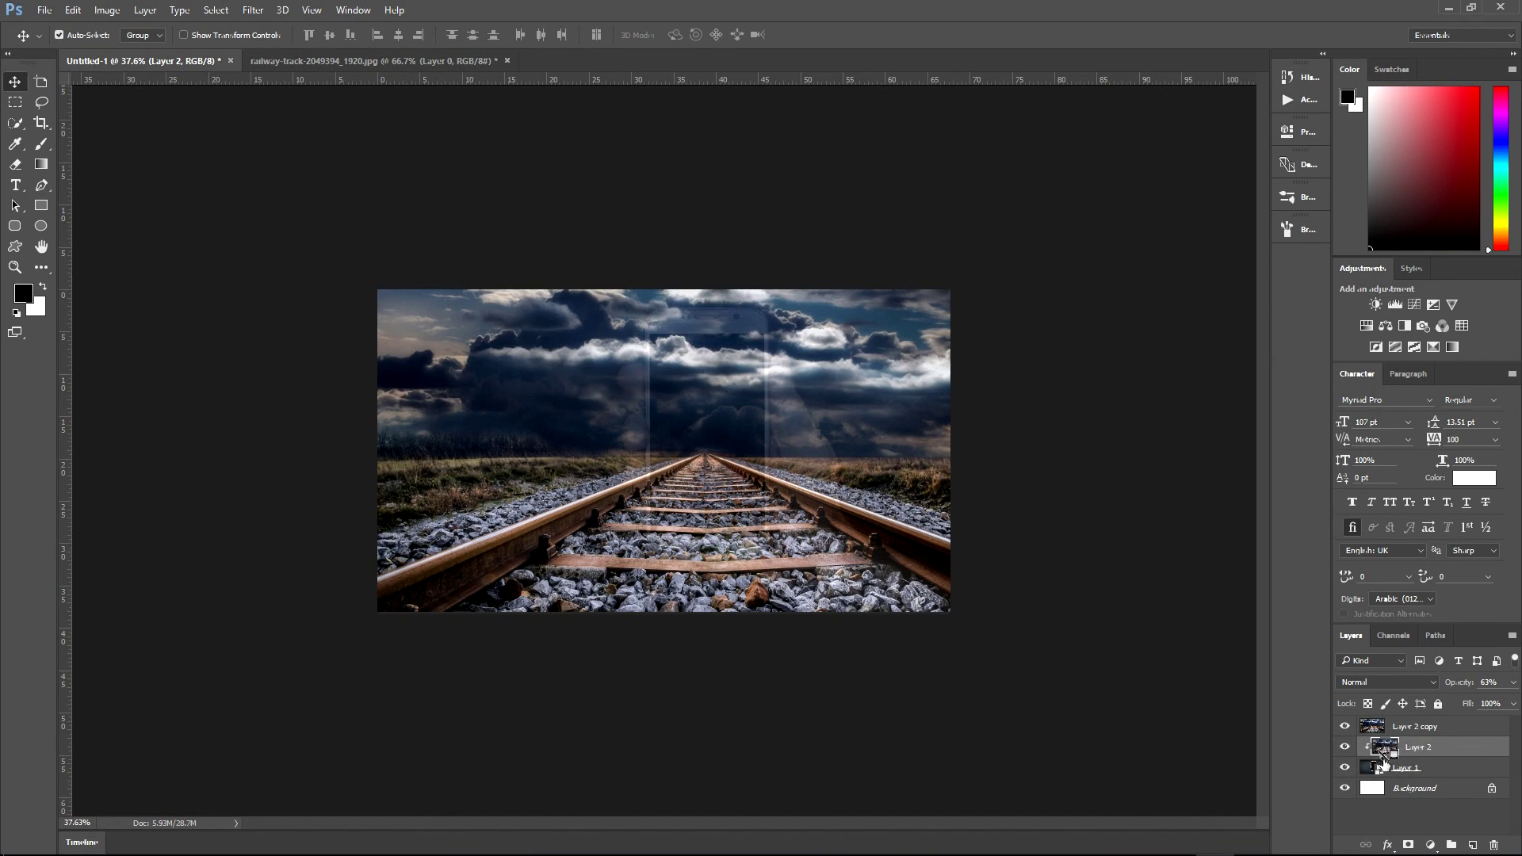
{"action": "left_click", "coordinate": [1345, 726]}
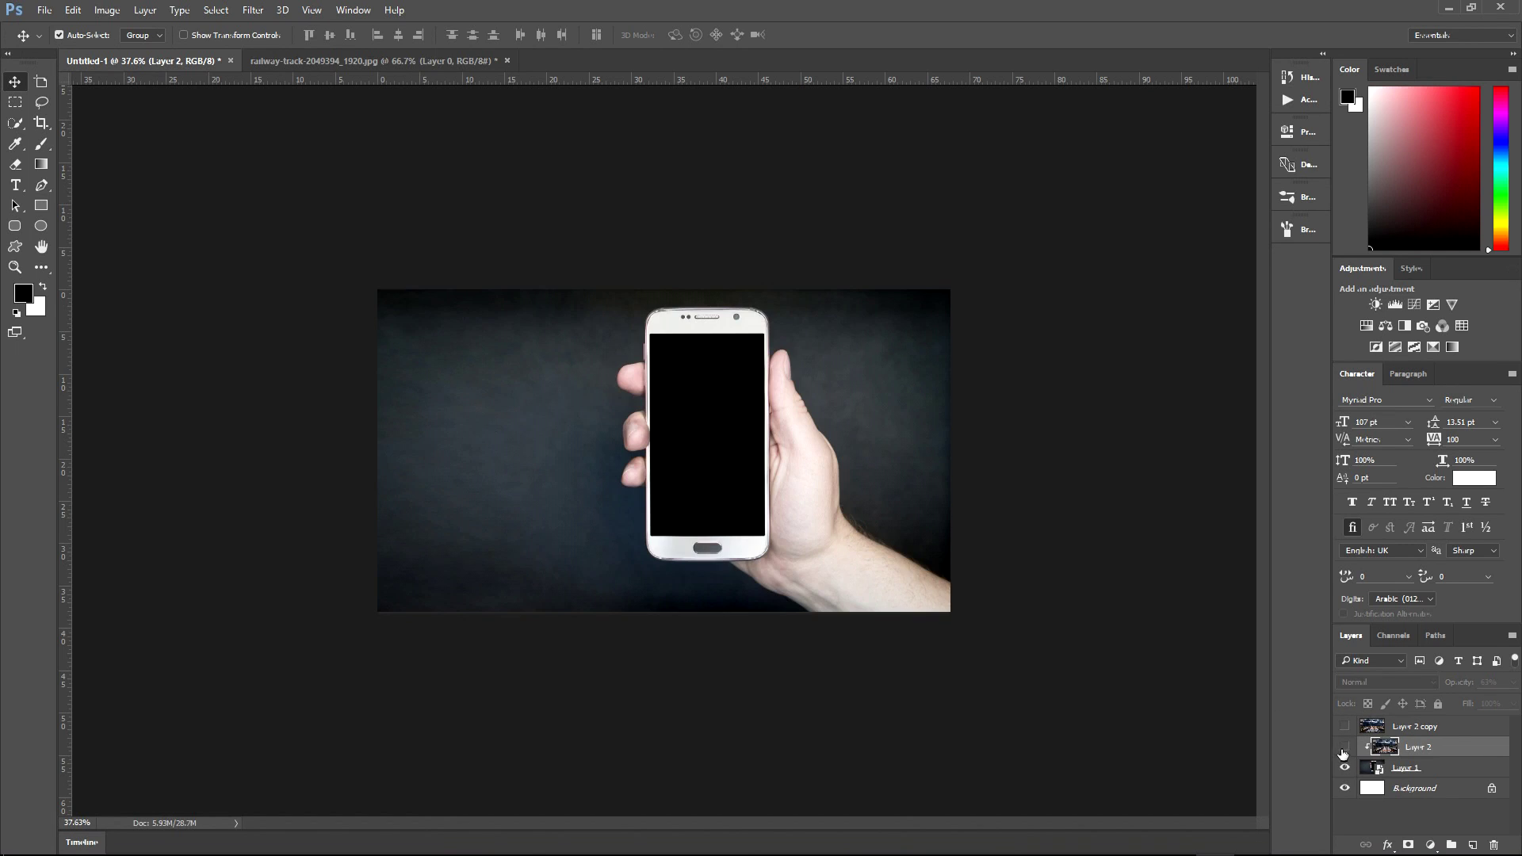
Step: Draw a rectangle over the phone screen with 6 px rounded corners
{"action": "left_click", "coordinate": [41, 206]}
{"action": "scroll", "coordinate": [618, 368], "scroll_direction": "up", "scroll_amount": 2}
{"action": "scroll", "coordinate": [666, 325], "scroll_direction": "up", "scroll_amount": 1}
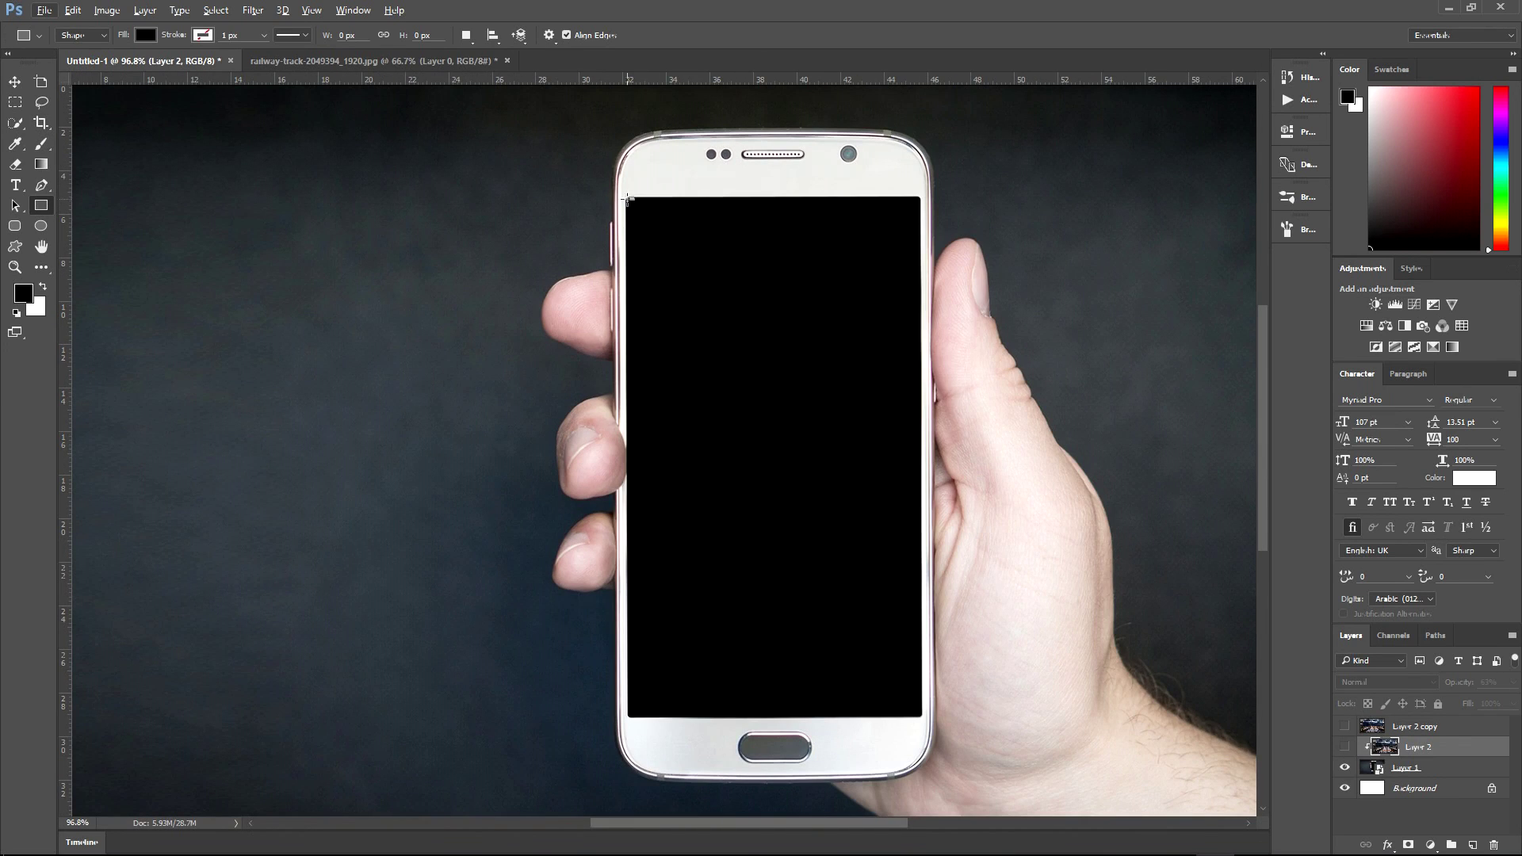
{"action": "left_click_drag", "start_coordinate": [629, 212], "coordinate": [924, 718]}
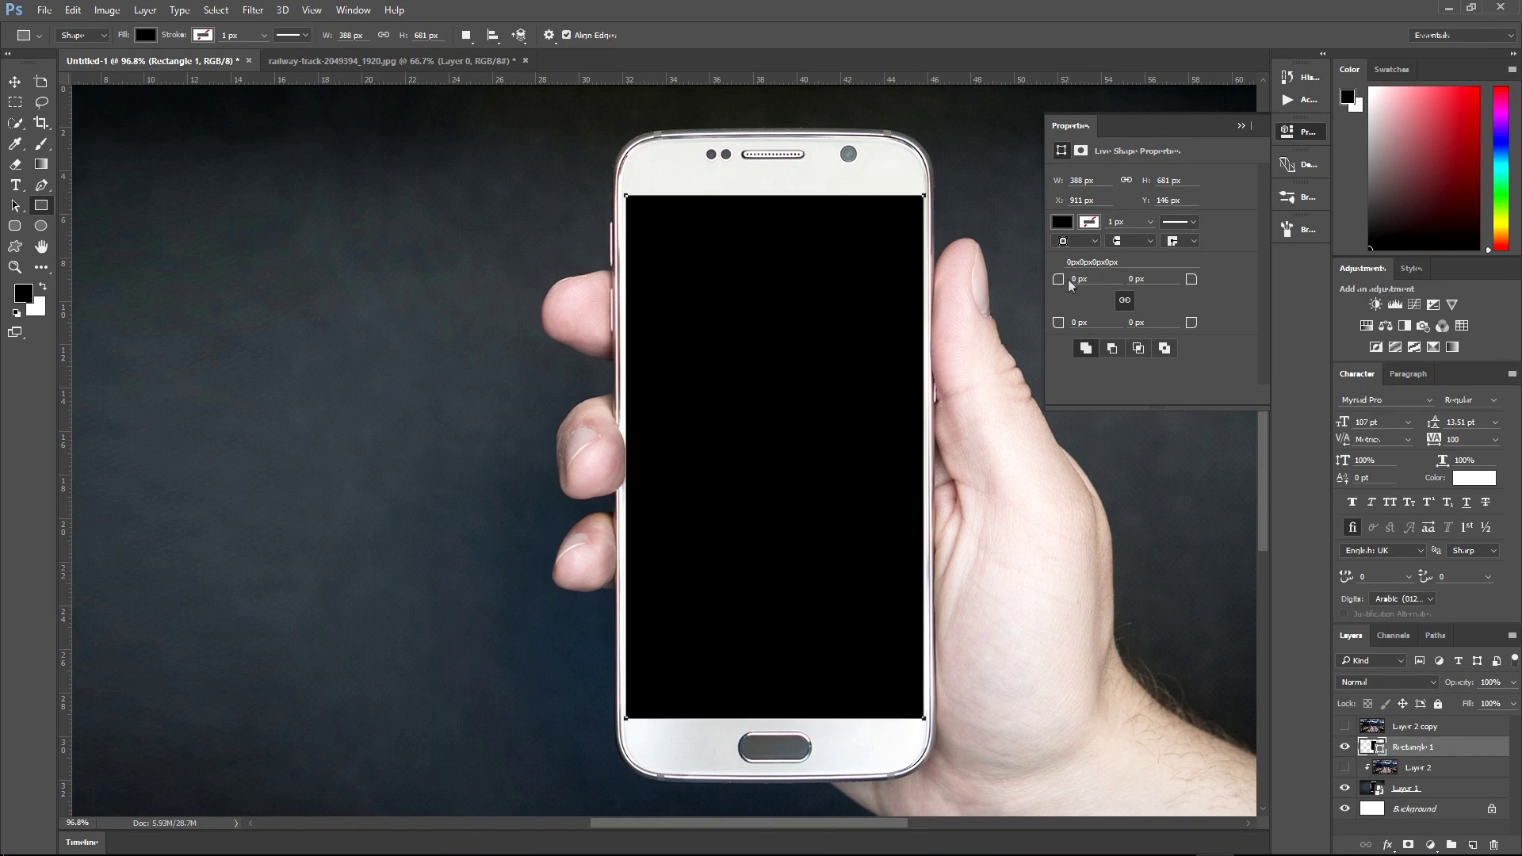
{"action": "left_click_drag", "start_coordinate": [1062, 282], "coordinate": [1060, 292]}
{"action": "left_click", "coordinate": [1240, 125]}
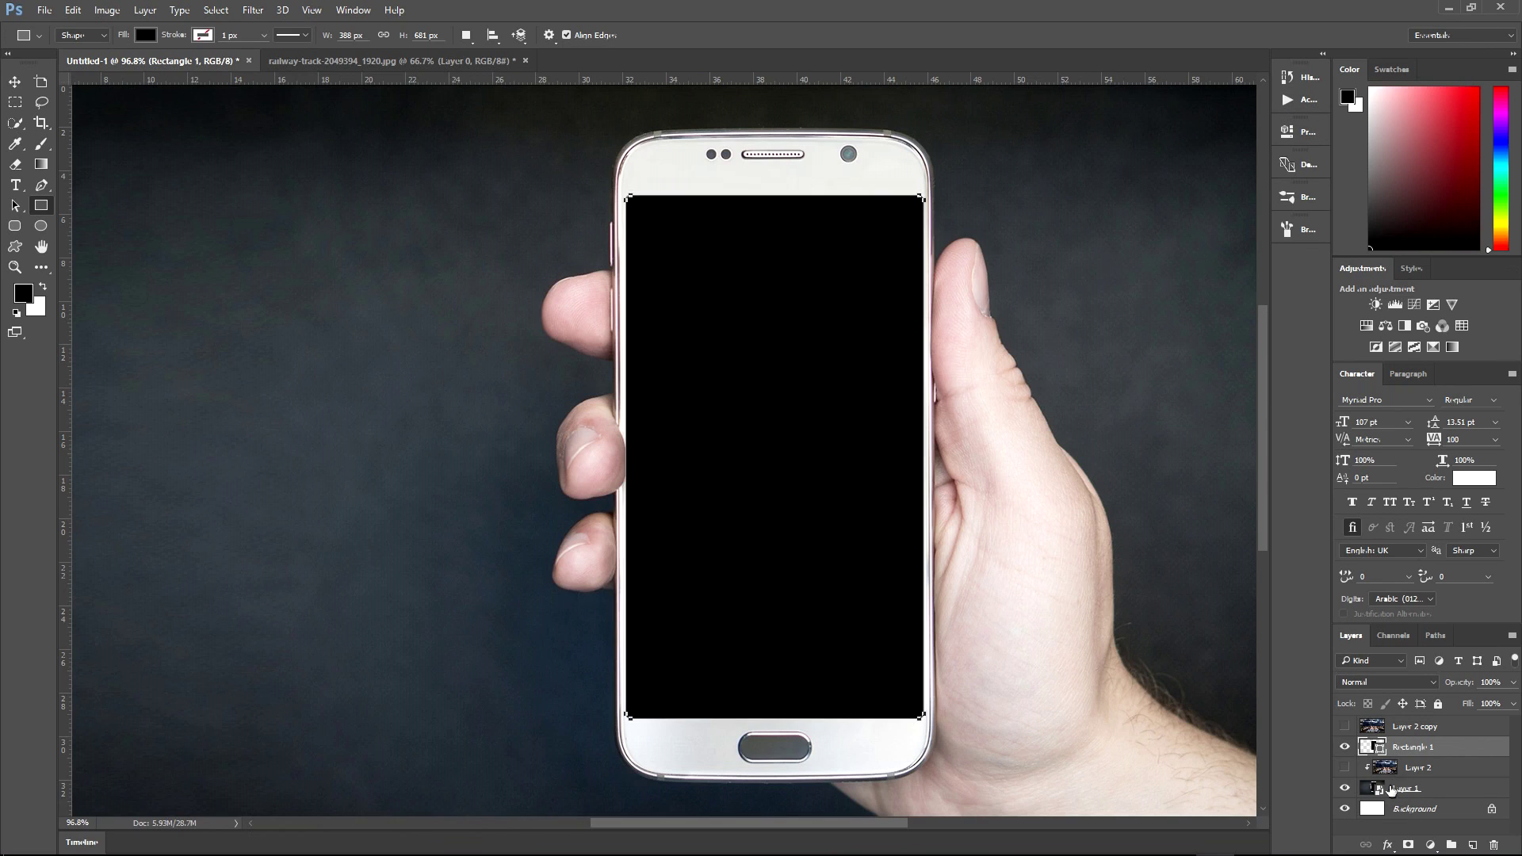
Step: Move Rectangle 1 below Layer 2, clip Layer 2 to it, and show Layer 2 copy again
{"action": "left_click_drag", "start_coordinate": [1444, 749], "coordinate": [1437, 795]}
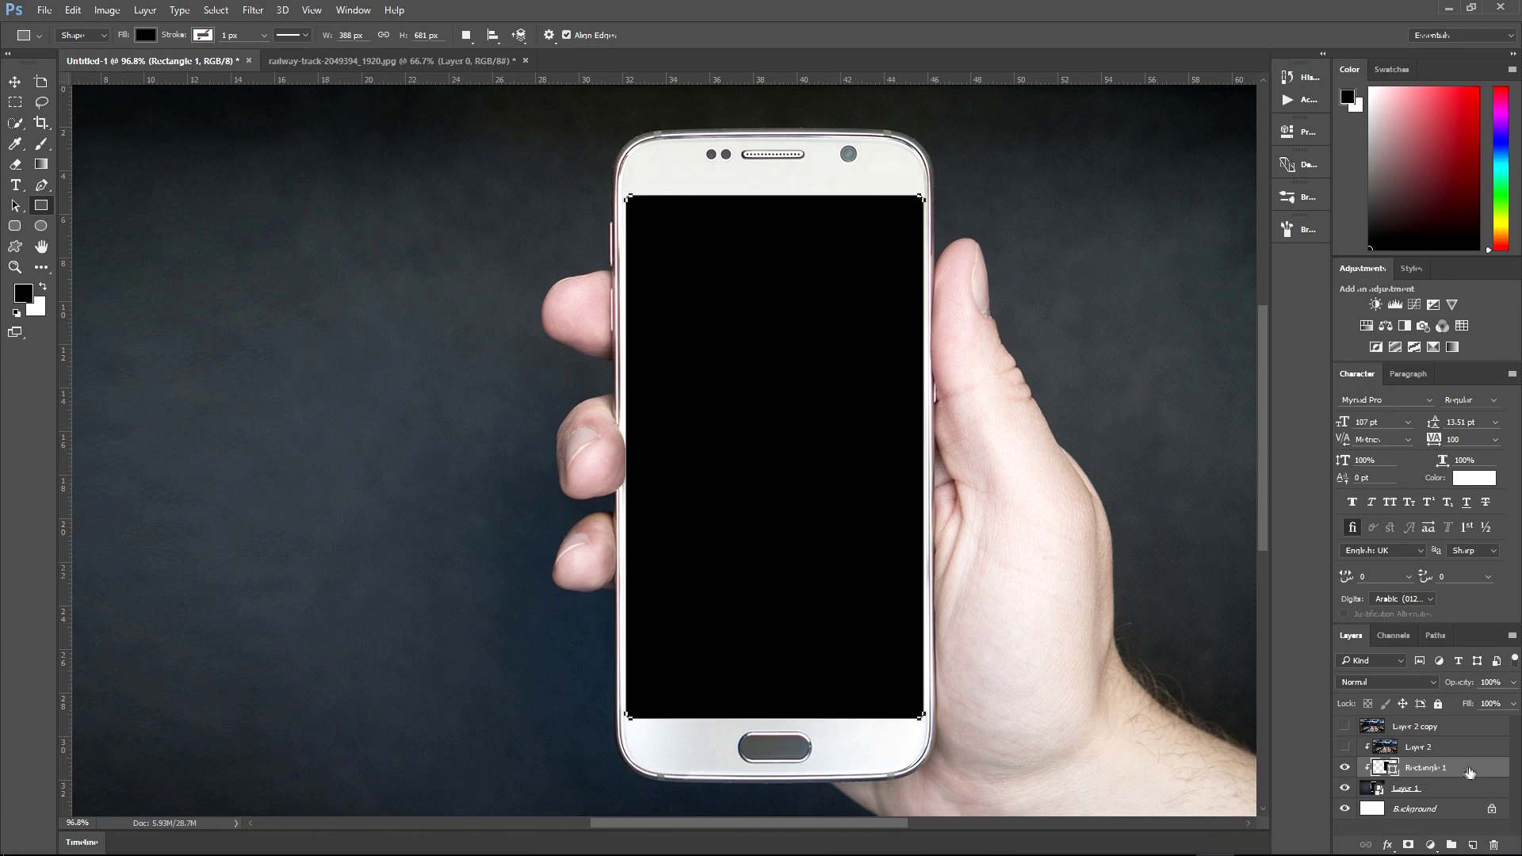
{"action": "left_click", "coordinate": [1371, 773], "text": "alt"}
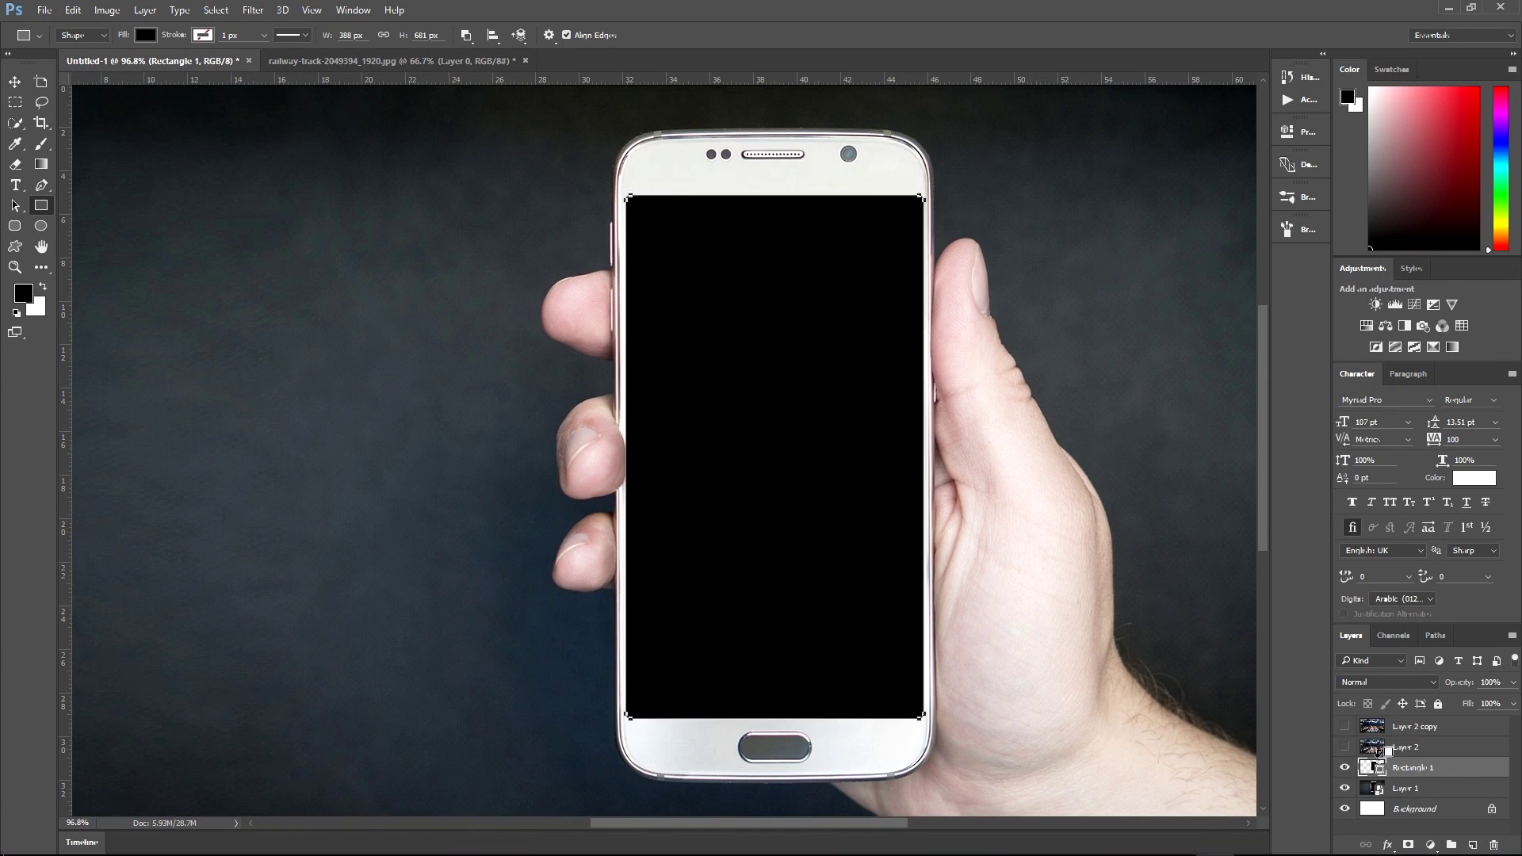
{"action": "left_click", "coordinate": [1365, 751]}
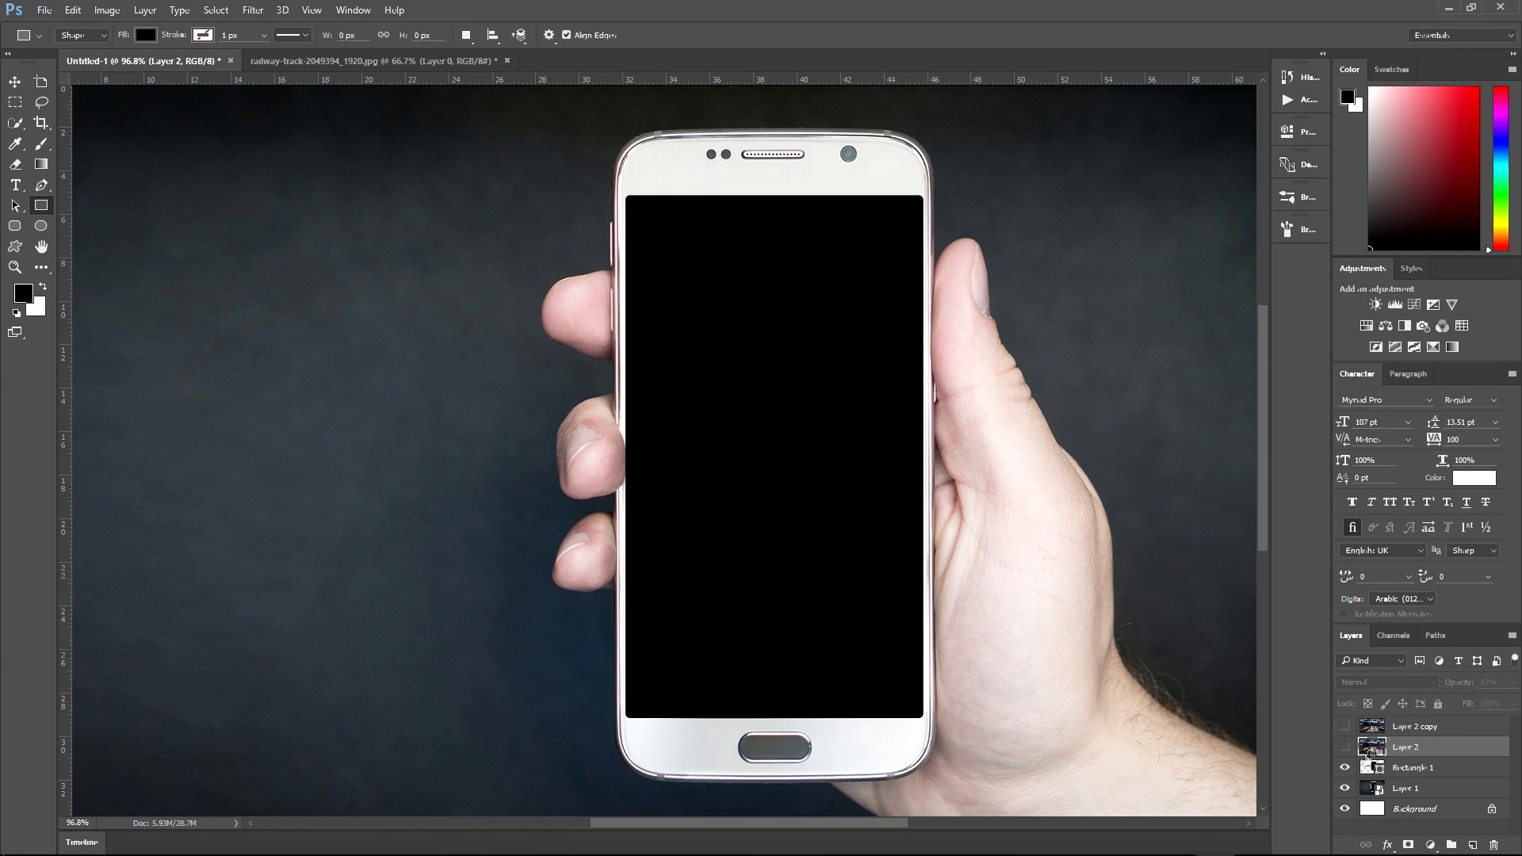
{"action": "left_click", "coordinate": [1372, 753], "text": "alt"}
{"action": "left_click", "coordinate": [1343, 747]}
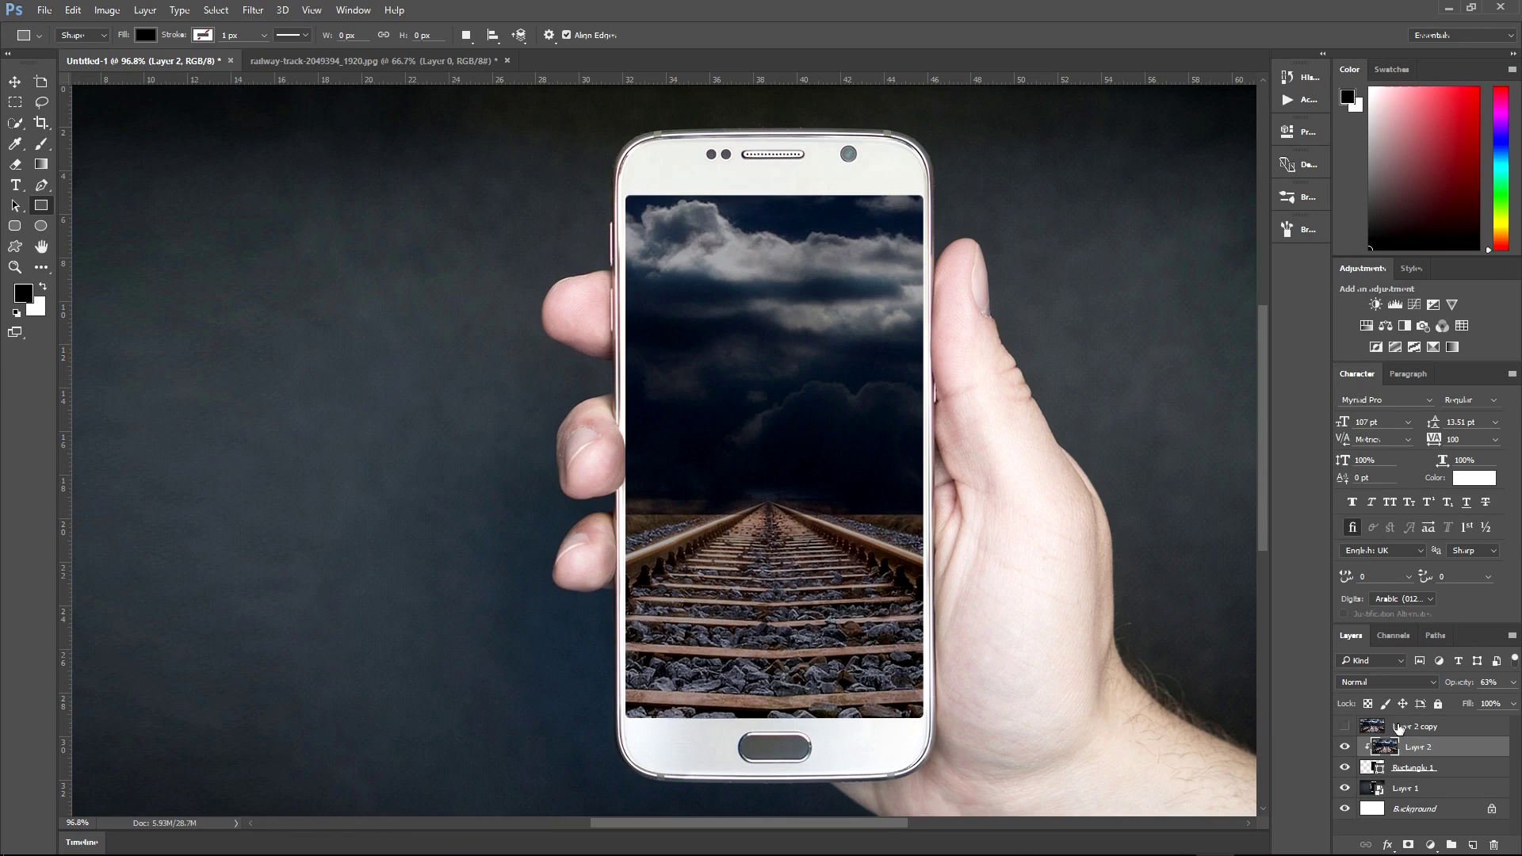
{"action": "left_click", "coordinate": [1398, 727]}
{"action": "left_click", "coordinate": [1344, 727]}
Step: Trace the rails with the Magnetic Lasso and add a layer mask to Layer 2 copy from the selection
{"action": "scroll", "coordinate": [815, 476], "scroll_direction": "down", "scroll_amount": 3}
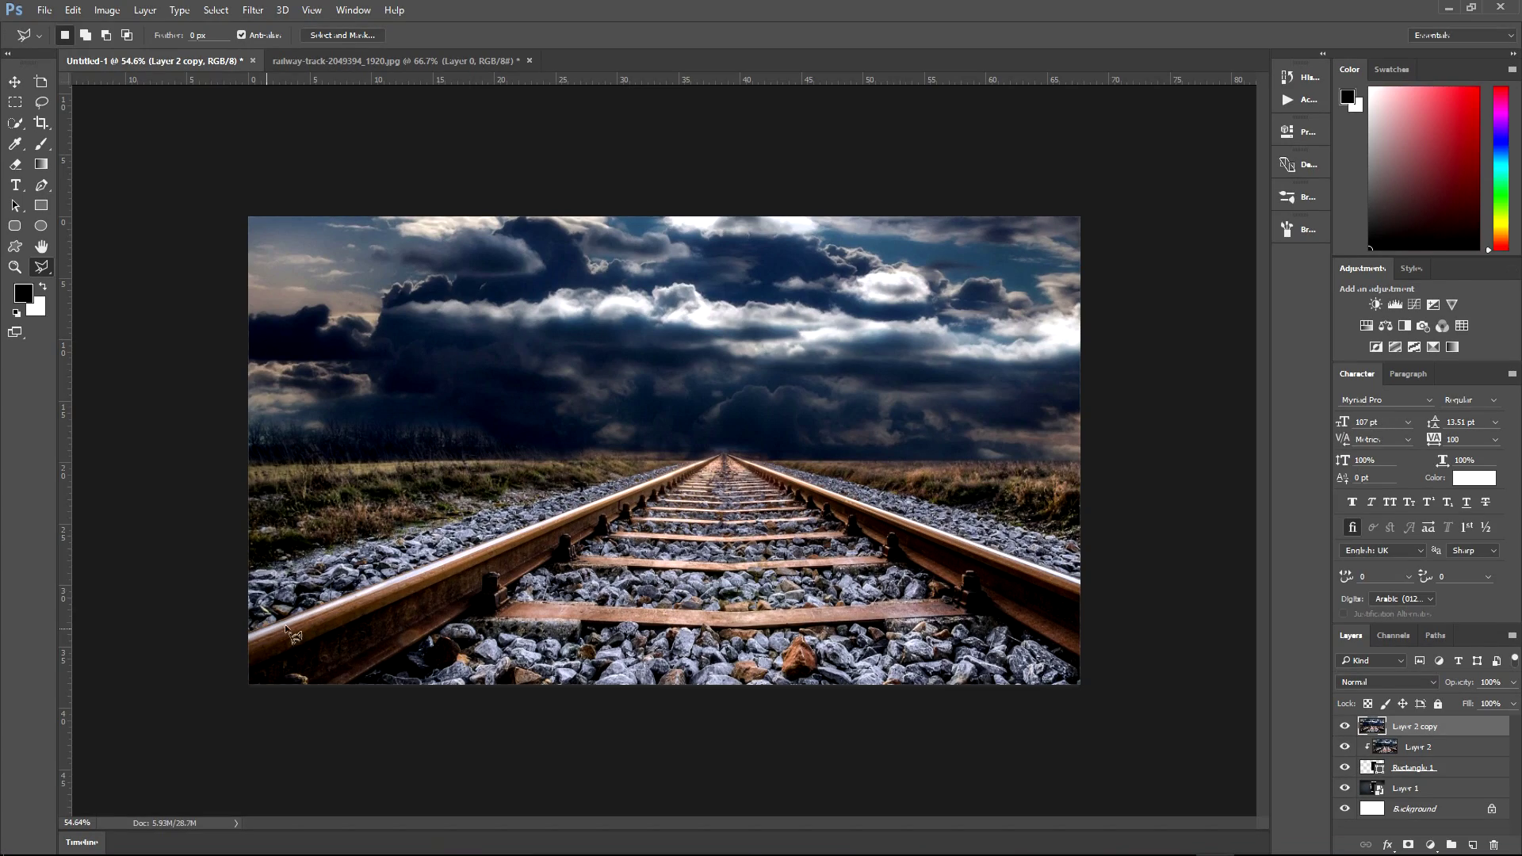
{"action": "left_click", "coordinate": [287, 629]}
{"action": "left_click", "coordinate": [723, 453]}
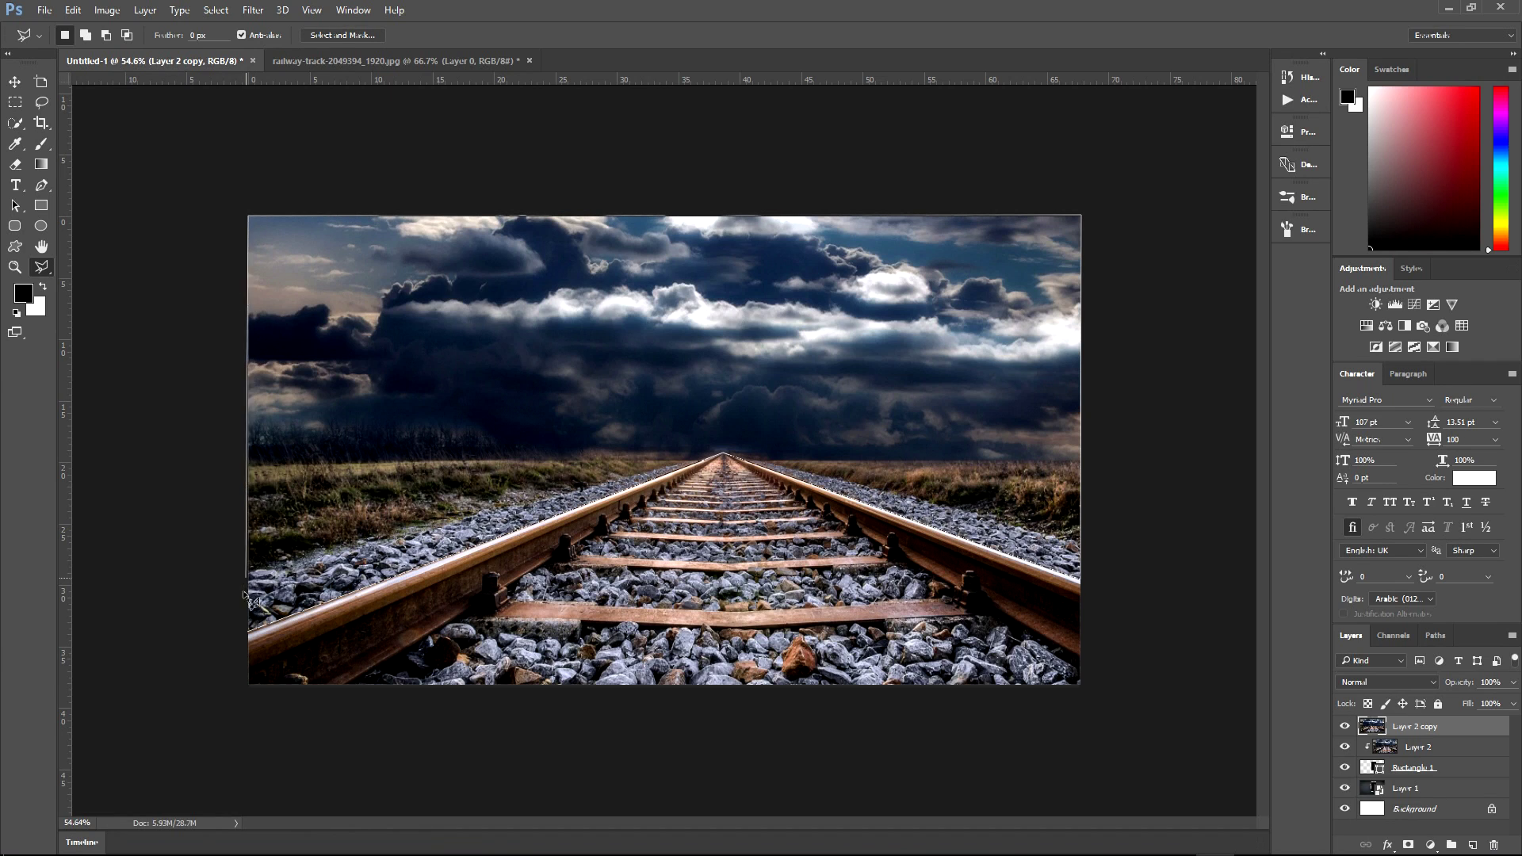
{"action": "double_click", "coordinate": [256, 643]}
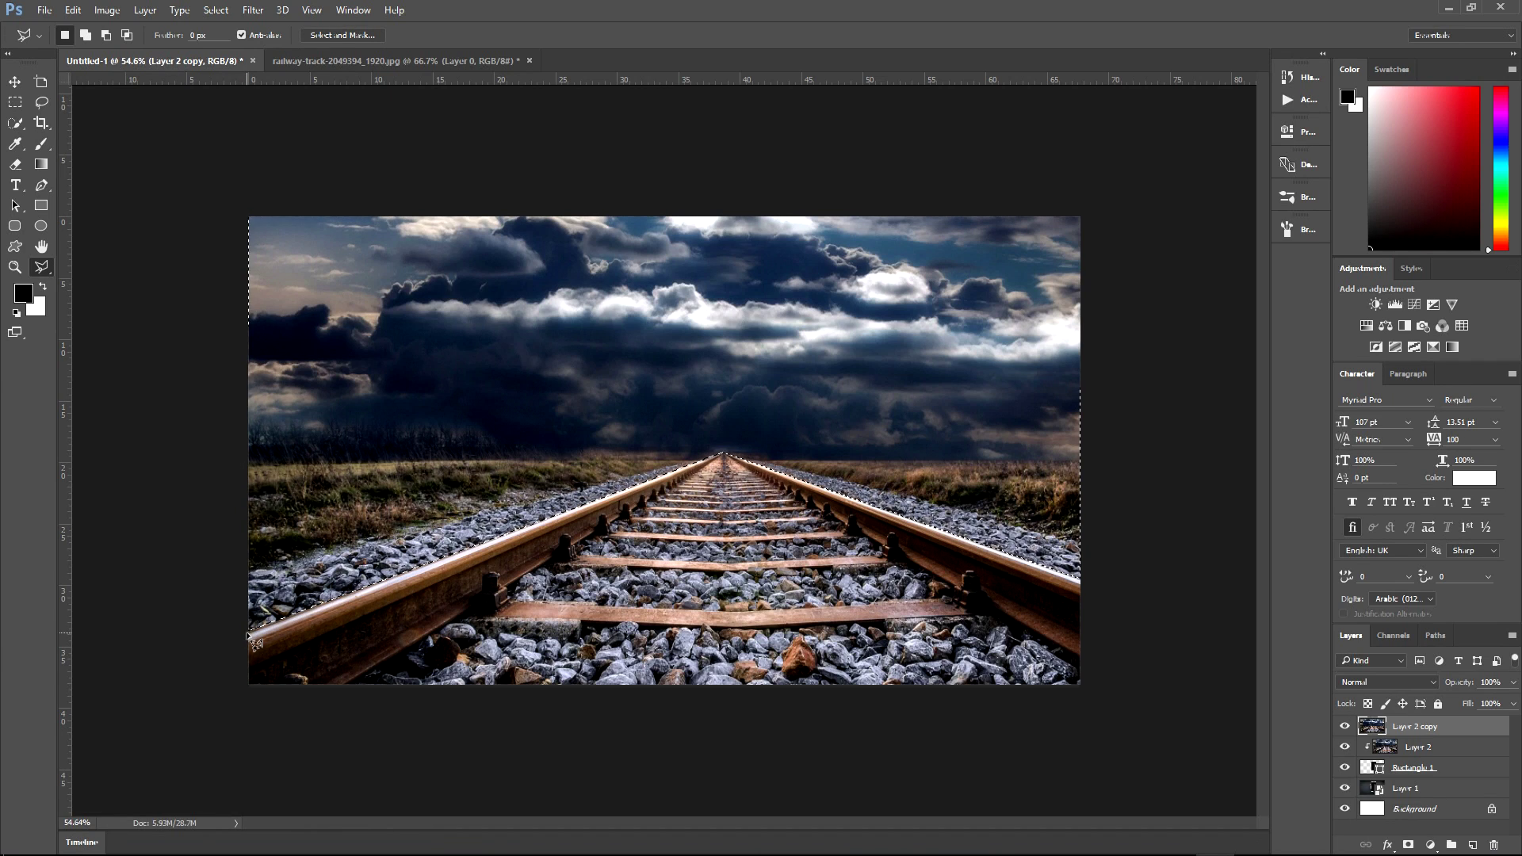
{"action": "left_click", "coordinate": [1407, 845]}
Step: Fit the whole image back in the window with Ctrl+0 and return to the Move tool
{"action": "scroll", "coordinate": [709, 509], "scroll_direction": "up", "scroll_amount": 1}
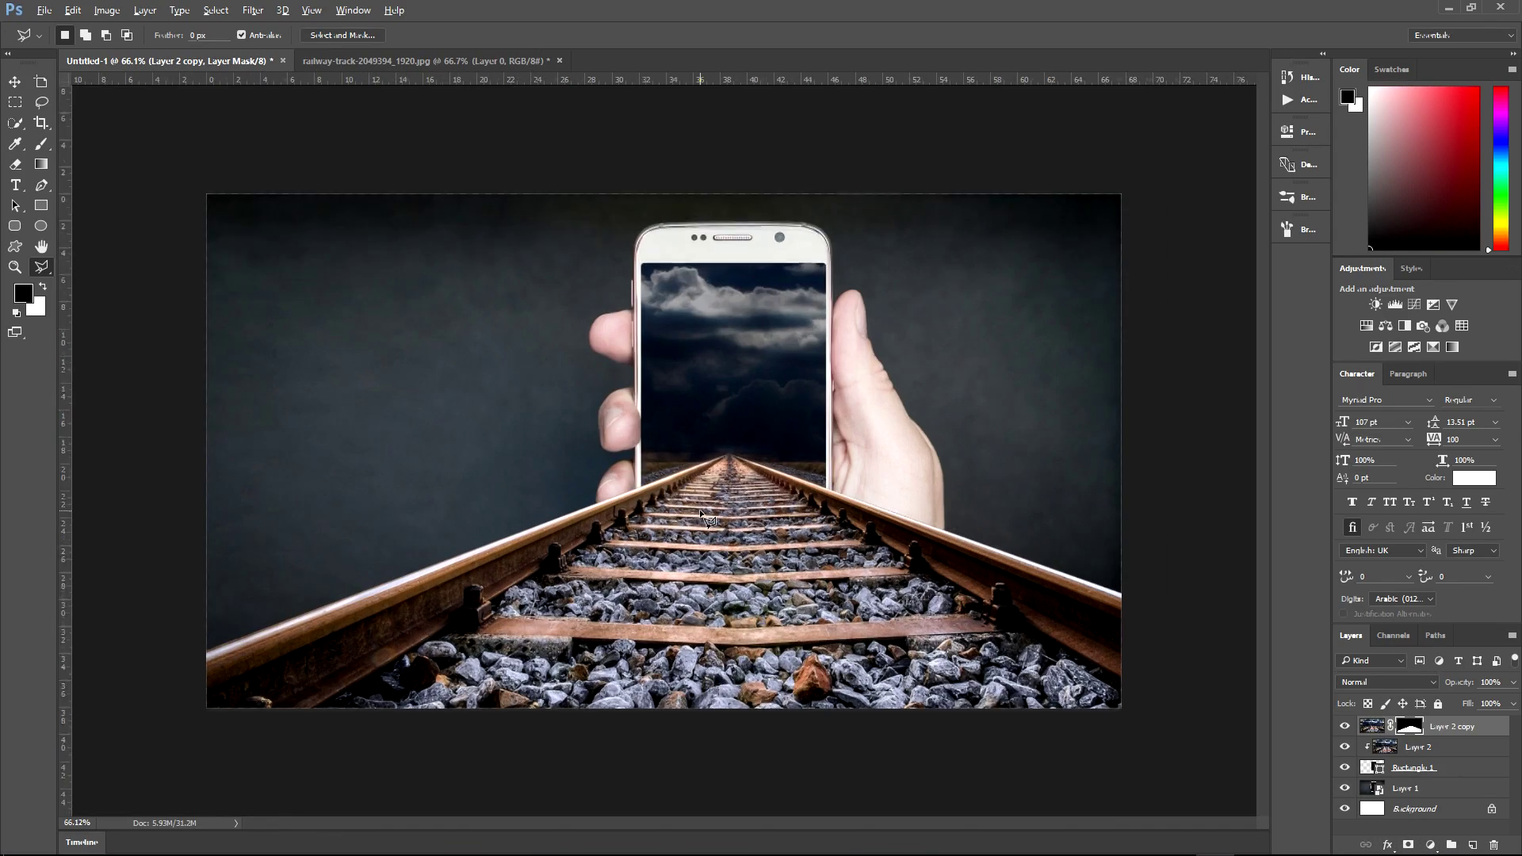
{"action": "scroll", "coordinate": [695, 485], "scroll_direction": "up", "scroll_amount": 1}
{"action": "scroll", "coordinate": [680, 461], "scroll_direction": "up", "scroll_amount": 1}
{"action": "key", "text": "ctrl+0"}
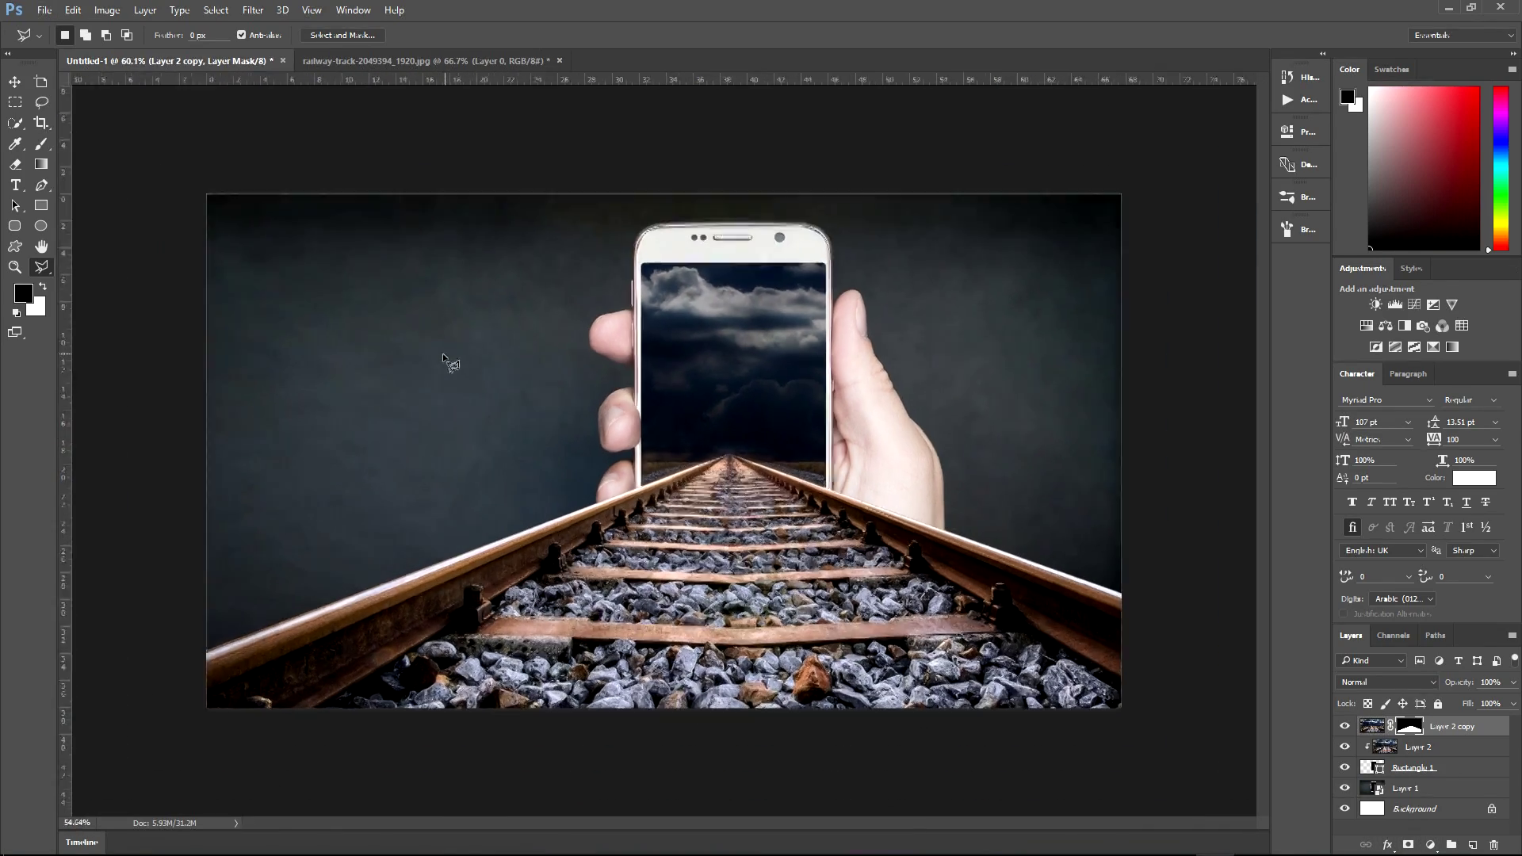
{"action": "left_click", "coordinate": [14, 82]}
{"action": "left_click", "coordinate": [44, 9]}
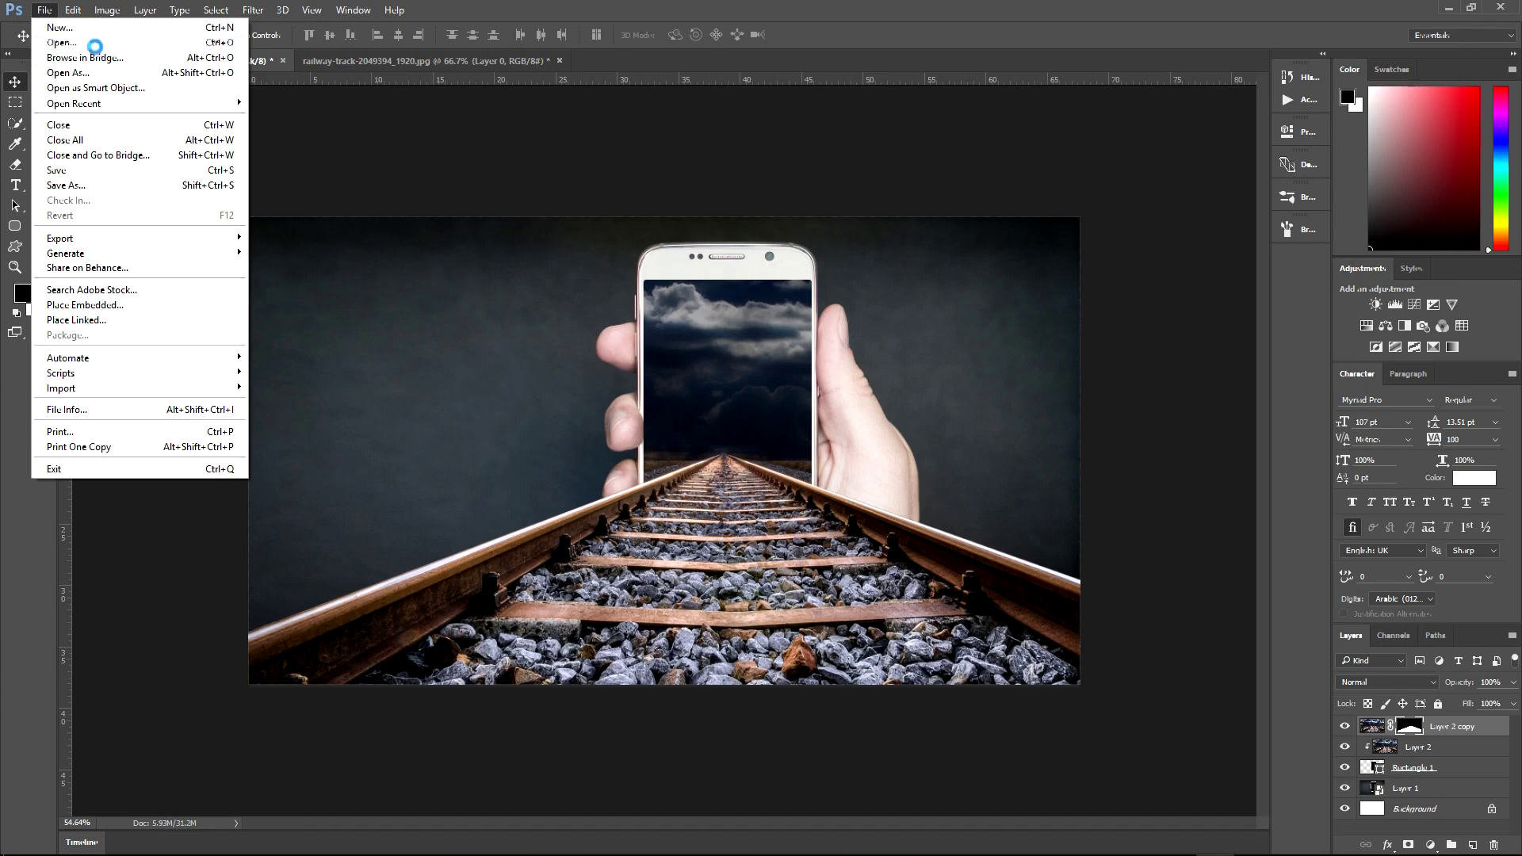
Step: Open the walking-man PNG, drag it into the composite, and shrink him onto the tracks inside the screen
{"action": "left_click", "coordinate": [67, 43]}
{"action": "double_click", "coordinate": [169, 374]}
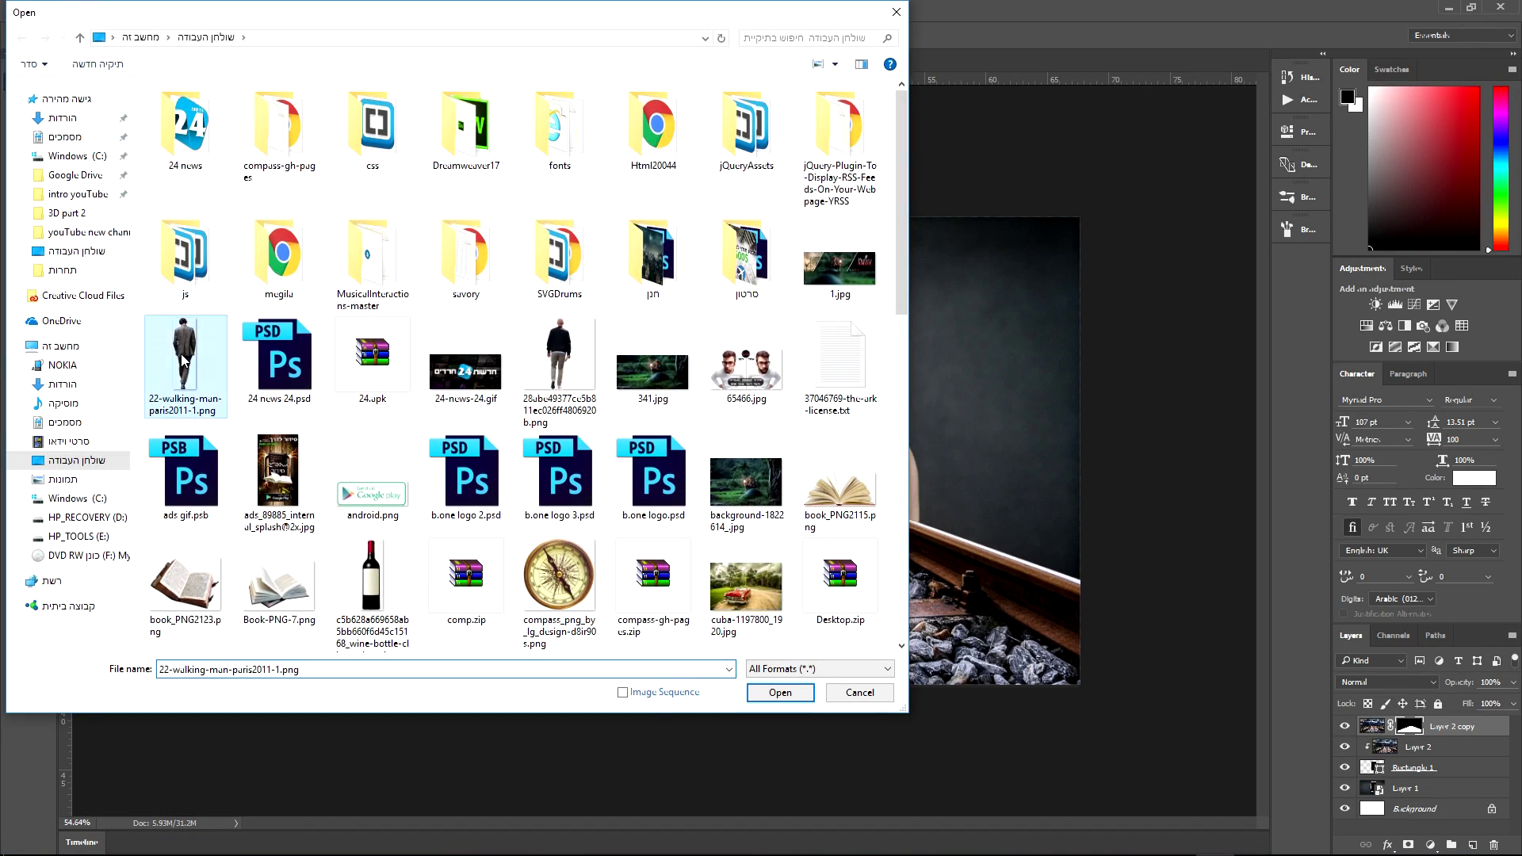
{"action": "mouse_move", "coordinate": [672, 354]}
{"action": "left_mouse_down"}
{"action": "mouse_move", "coordinate": [355, 129]}
{"action": "mouse_move", "coordinate": [750, 408]}
{"action": "left_mouse_up"}
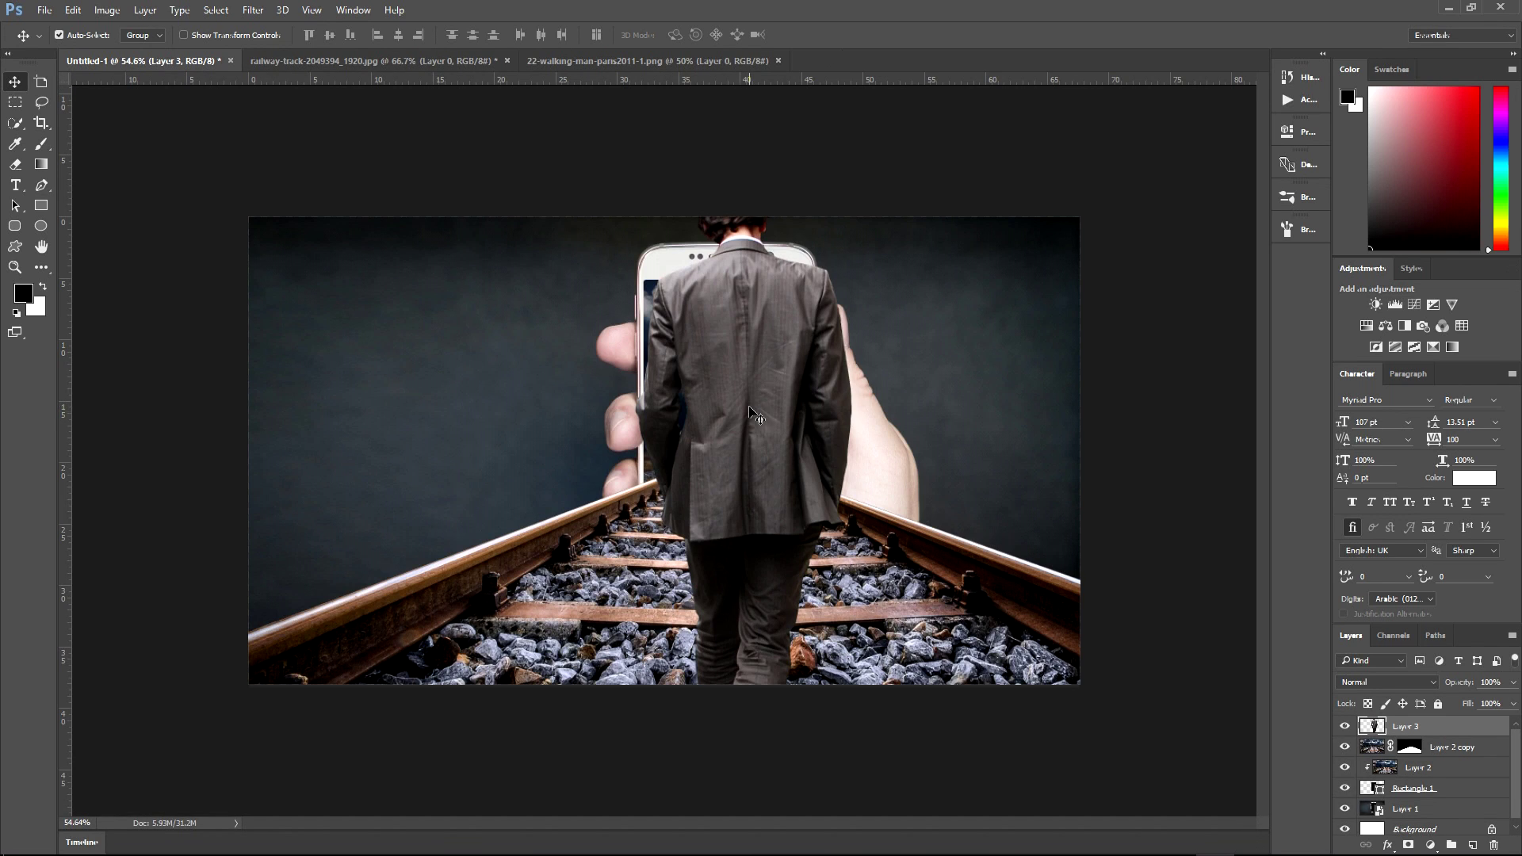
{"action": "key", "text": "ctrl+t"}
{"action": "mouse_move", "coordinate": [643, 187]}
{"action": "left_mouse_down"}
{"action": "mouse_move", "coordinate": [763, 547]}
{"action": "mouse_move", "coordinate": [725, 389]}
{"action": "mouse_move", "coordinate": [715, 449]}
{"action": "mouse_move", "coordinate": [733, 414]}
{"action": "left_mouse_up"}
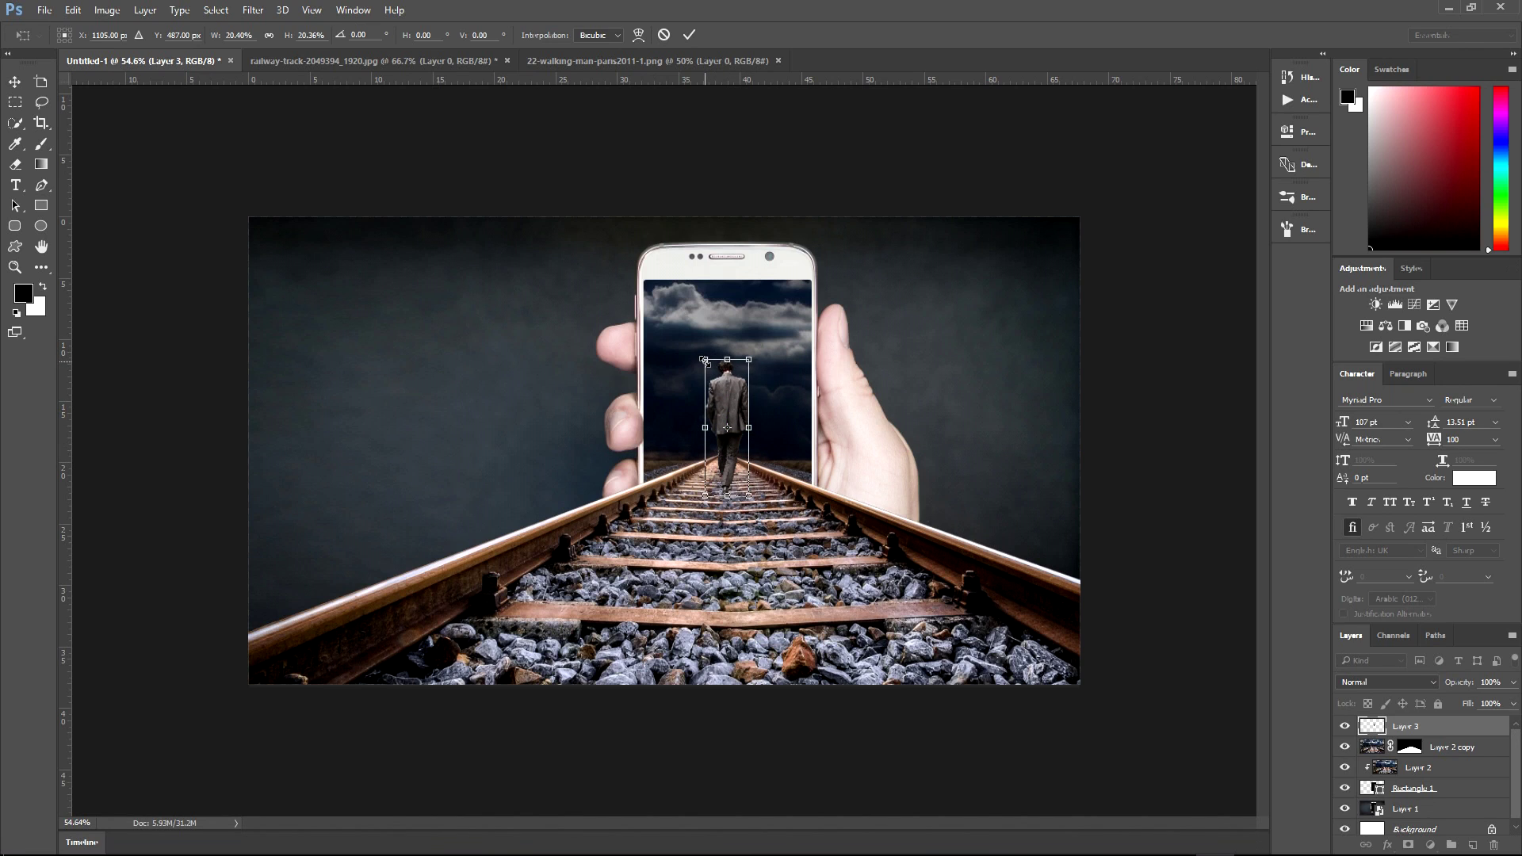
{"action": "left_click_drag", "start_coordinate": [705, 361], "coordinate": [730, 414]}
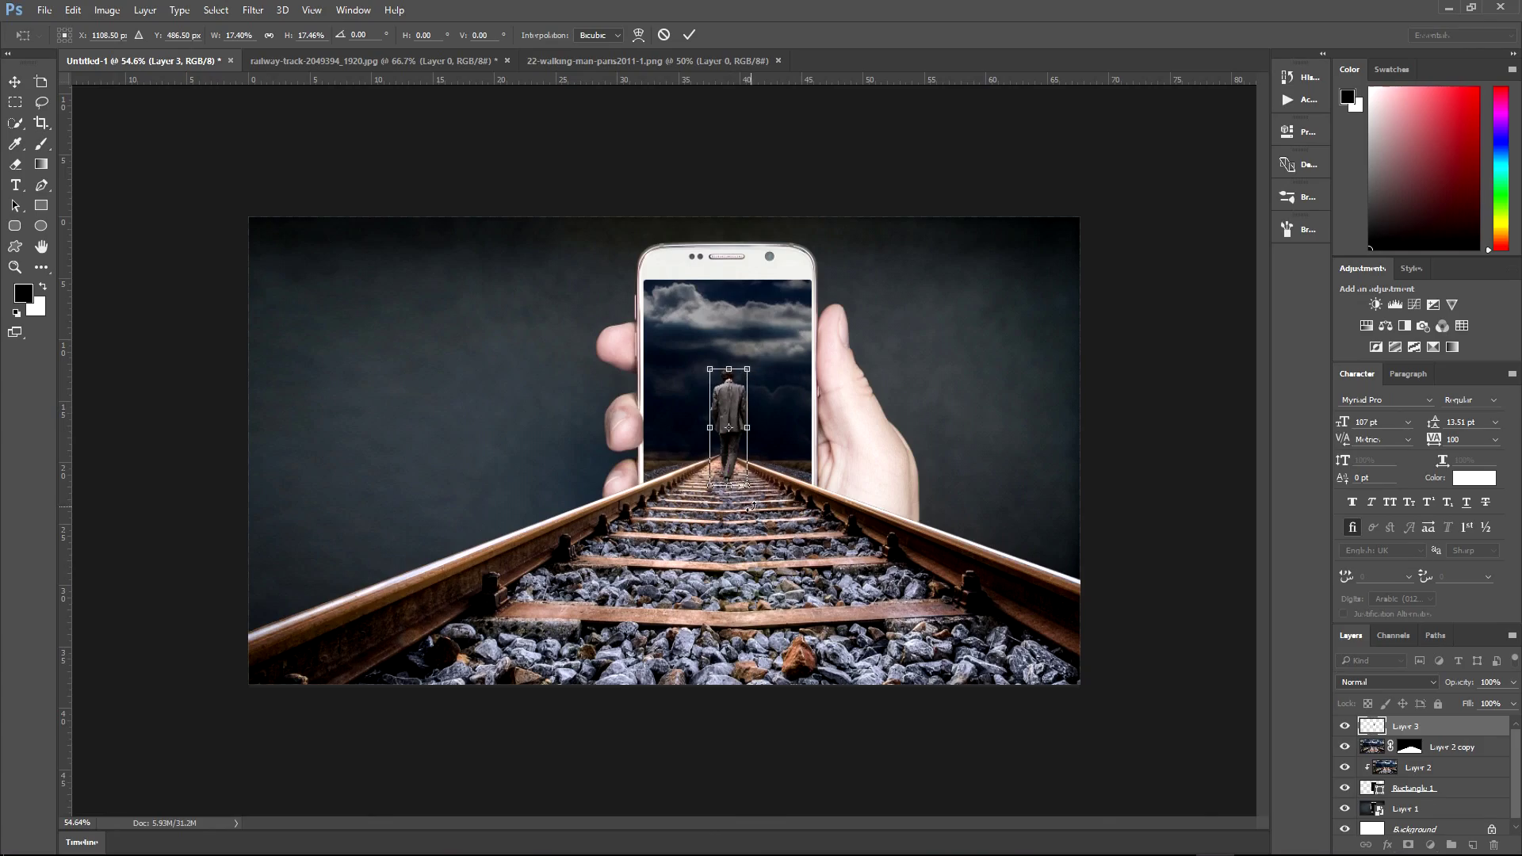
{"action": "key", "text": "Return"}
{"action": "scroll", "coordinate": [757, 511], "scroll_direction": "up", "scroll_amount": 3}
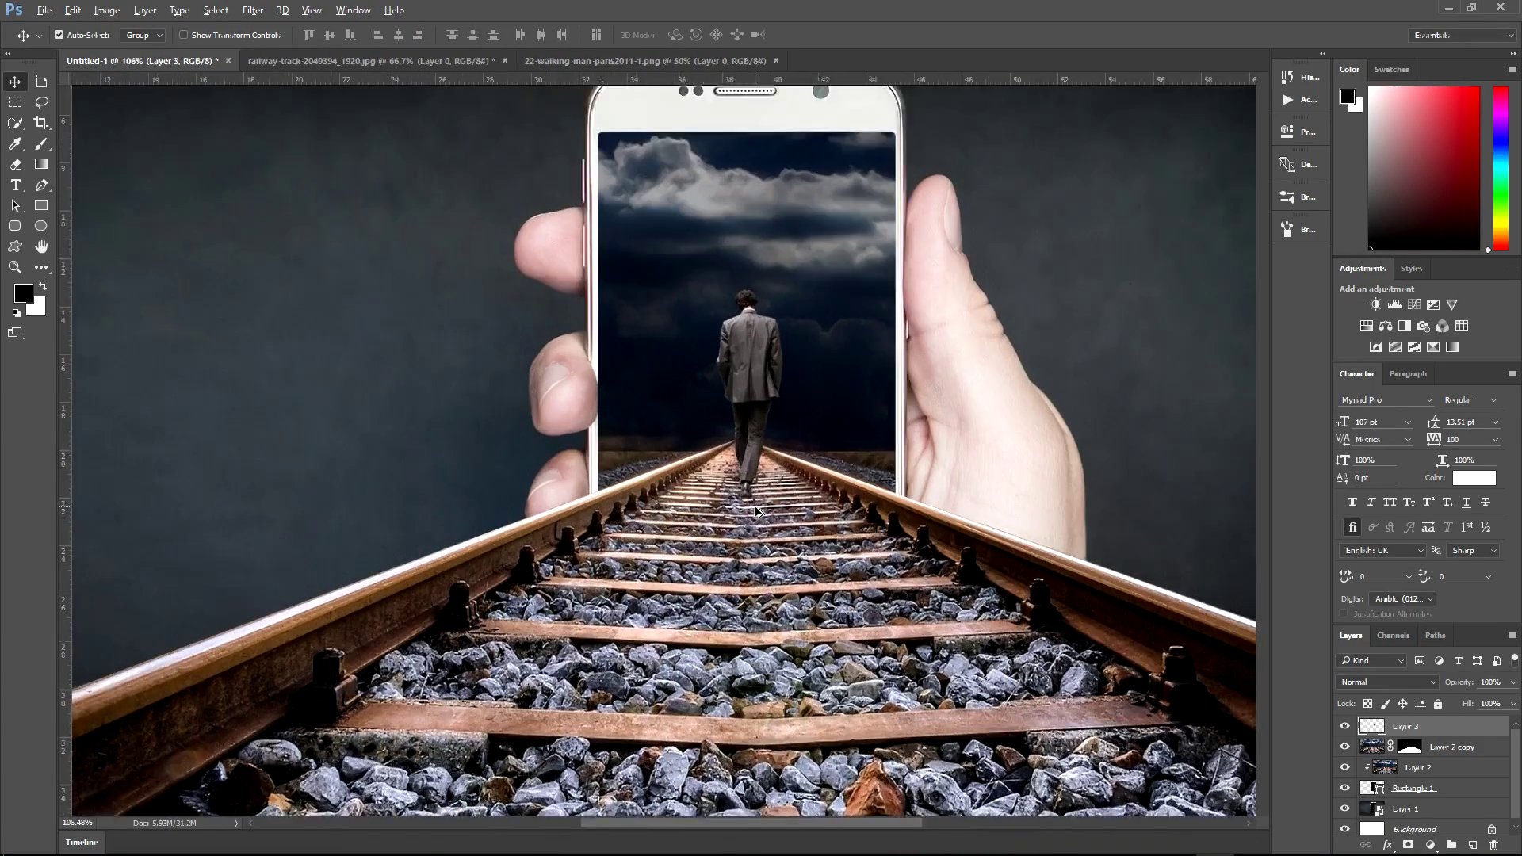
{"action": "scroll", "coordinate": [758, 499], "scroll_direction": "up", "scroll_amount": 3}
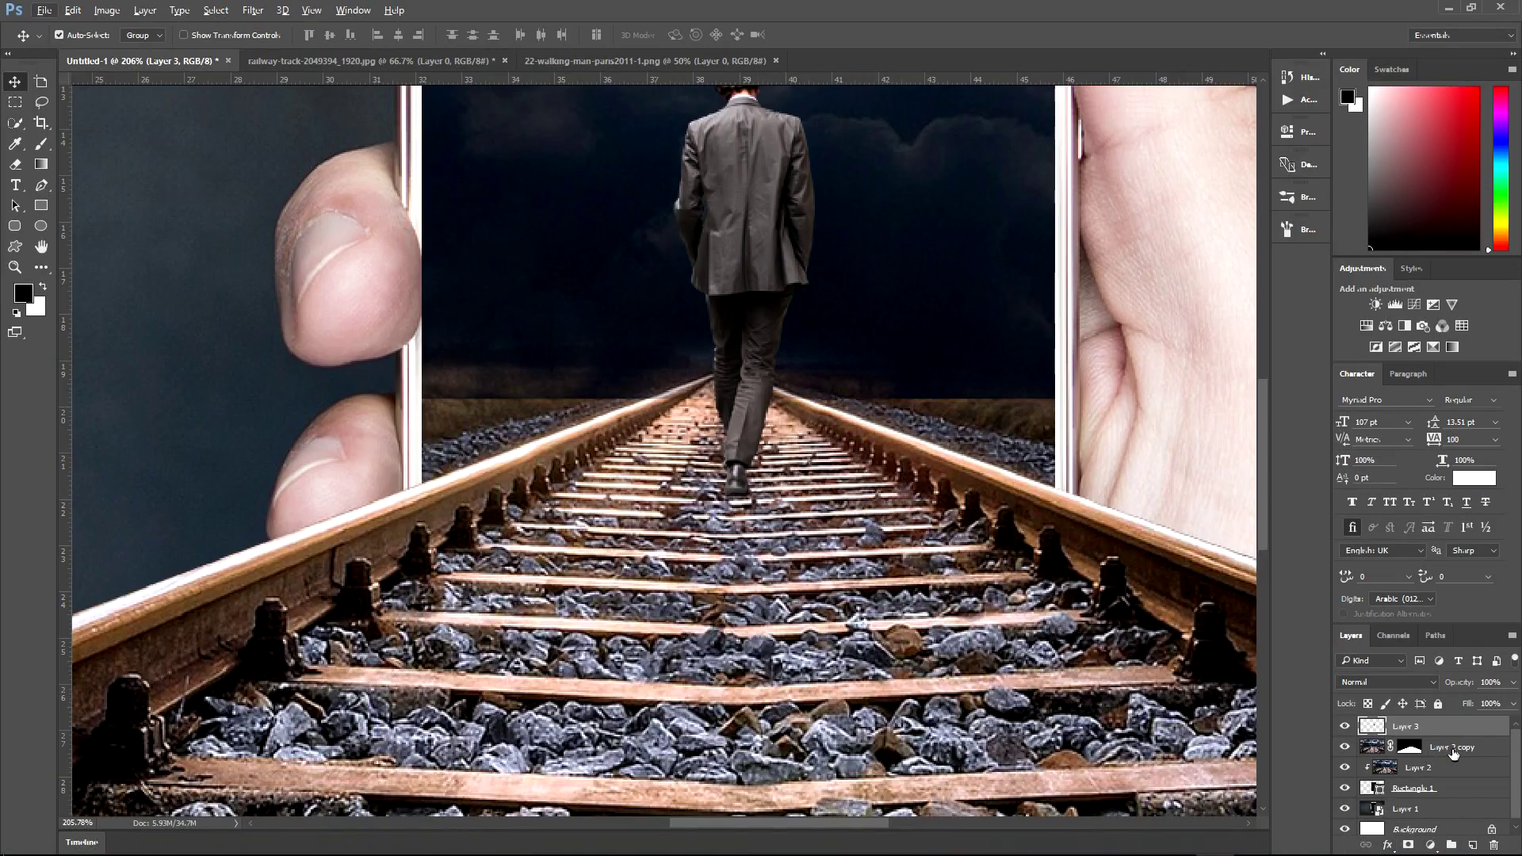
Step: Add a new layer above Layer 2 copy and brush a small dark shadow under the man's feet
{"action": "left_click", "coordinate": [1453, 753]}
{"action": "left_click", "coordinate": [1471, 845]}
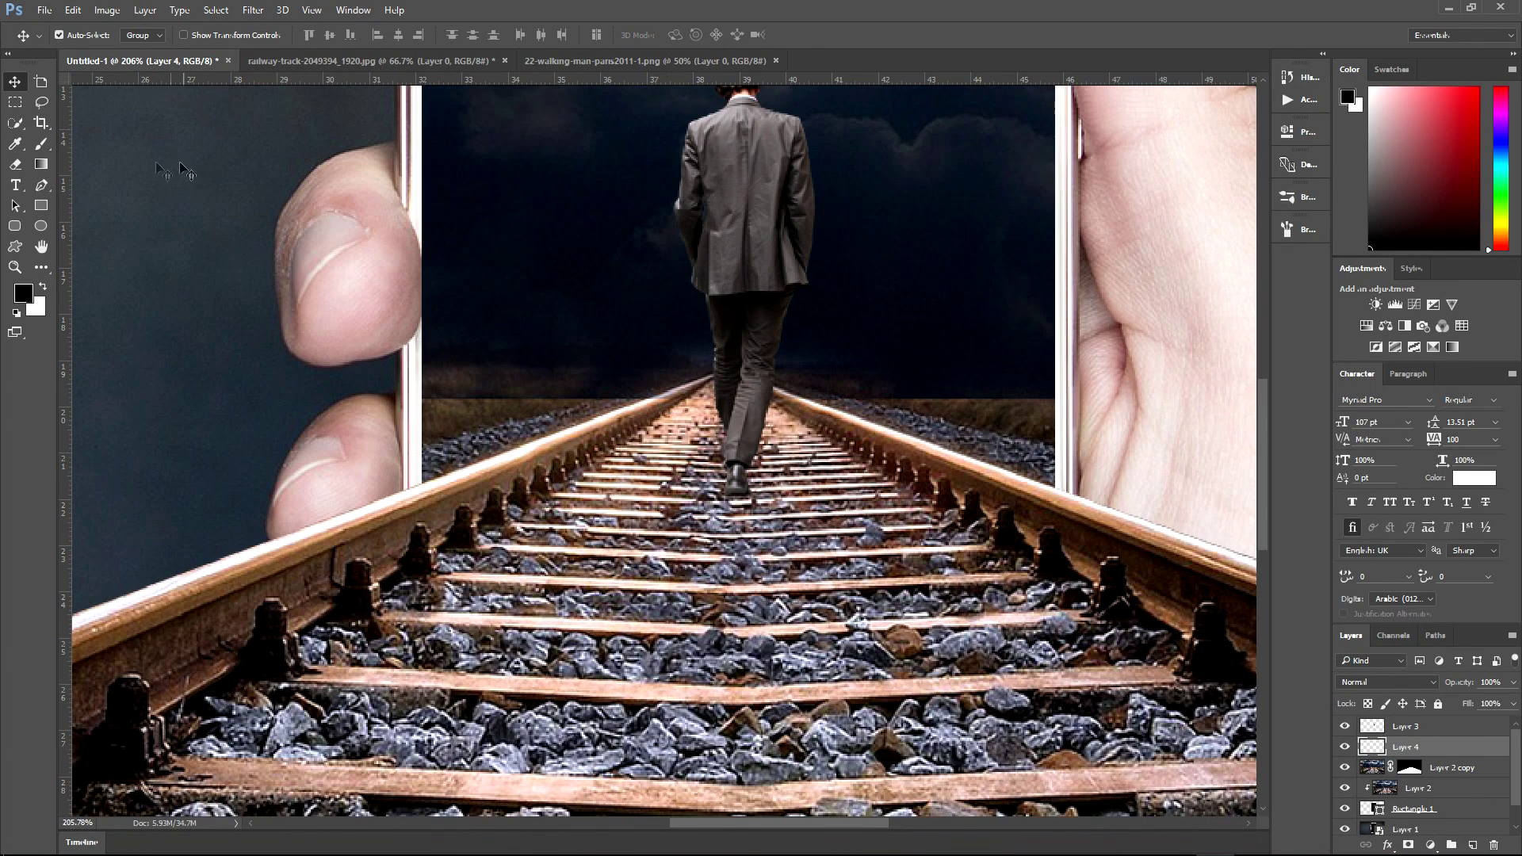
{"action": "left_click", "coordinate": [41, 143]}
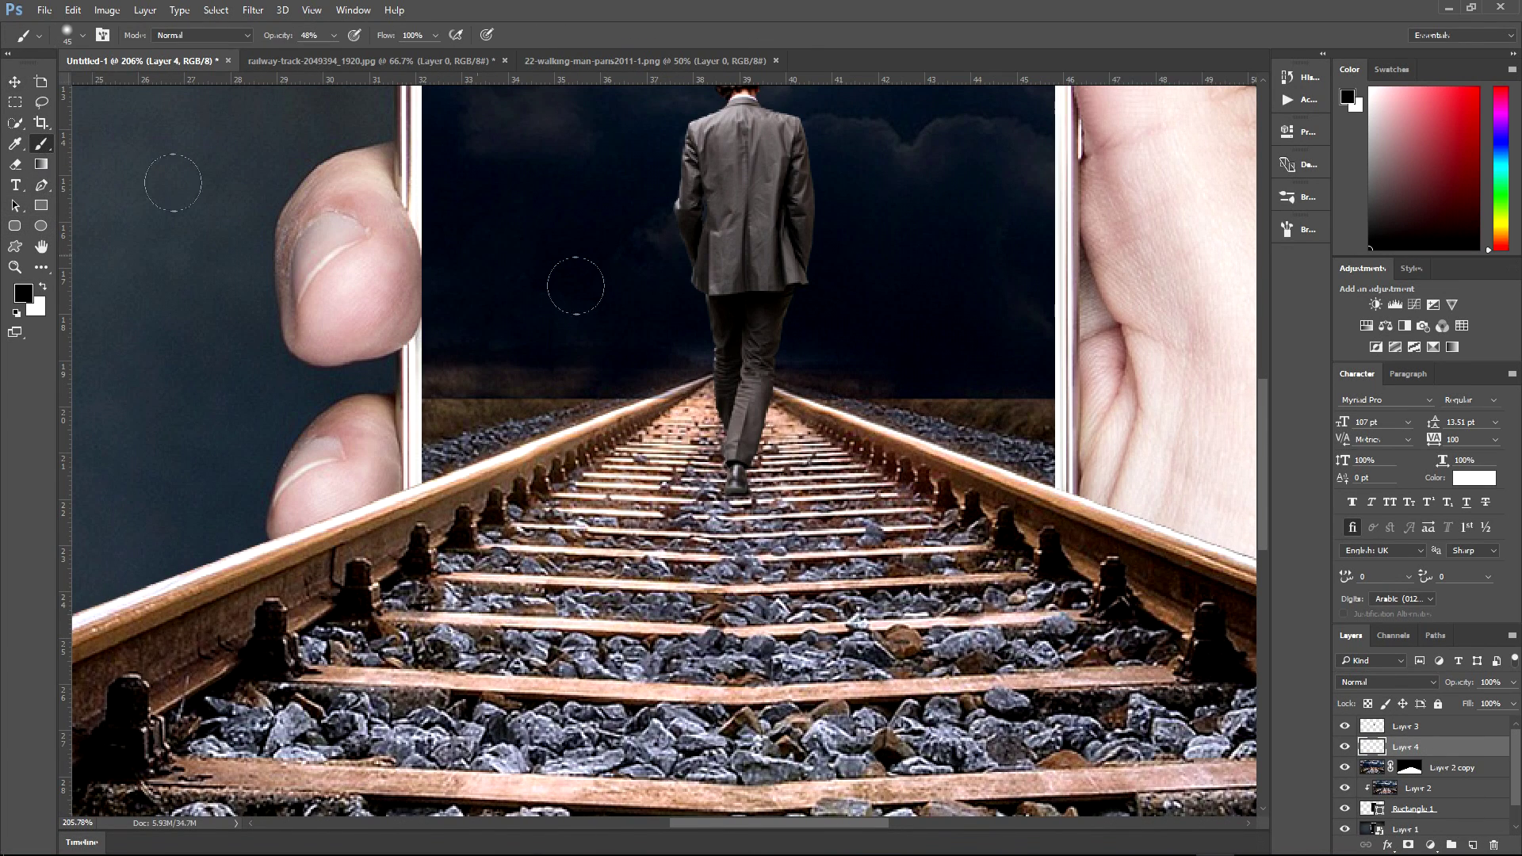
{"action": "key", "text": "bracketleft"}
{"action": "key", "text": "bracketleft"}
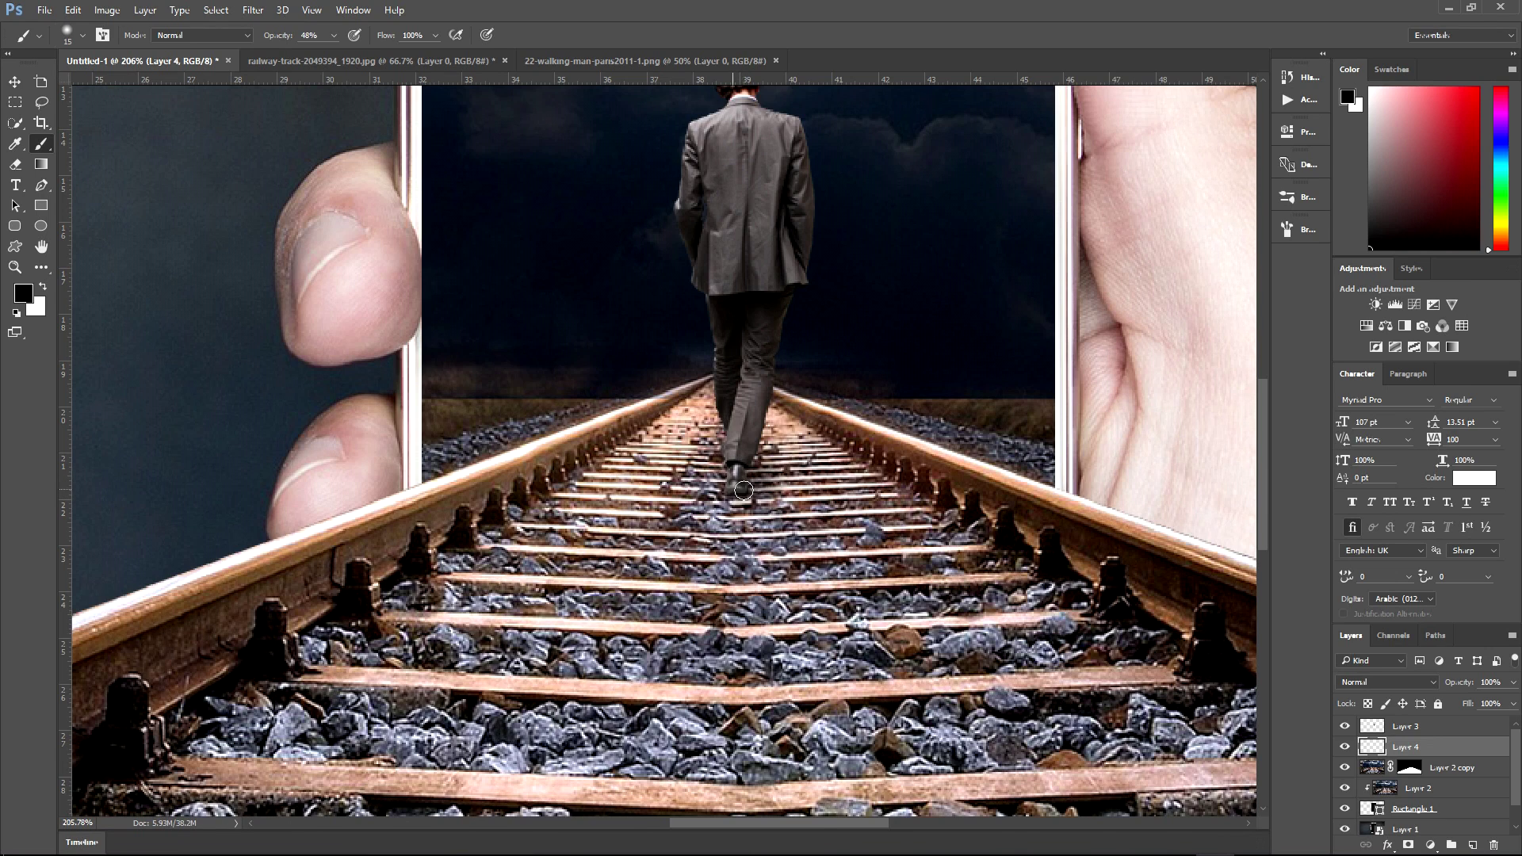
{"action": "mouse_move", "coordinate": [755, 484]}
{"action": "left_mouse_down"}
{"action": "mouse_move", "coordinate": [790, 401]}
{"action": "mouse_move", "coordinate": [775, 433]}
{"action": "left_mouse_up"}
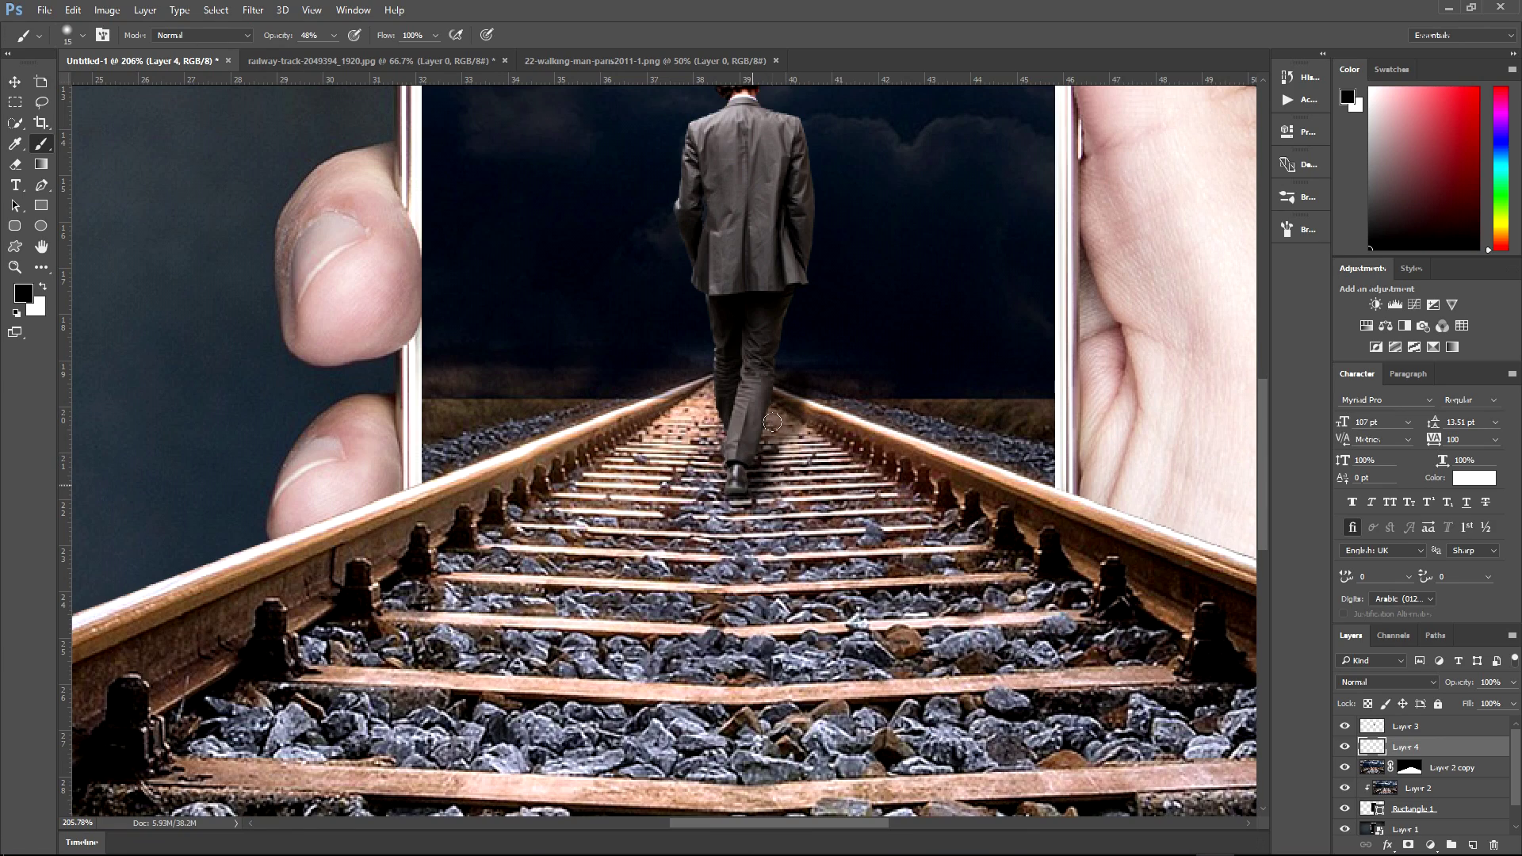
{"action": "scroll", "coordinate": [768, 443], "scroll_direction": "down", "scroll_amount": 4}
{"action": "scroll", "coordinate": [753, 492], "scroll_direction": "down", "scroll_amount": 4}
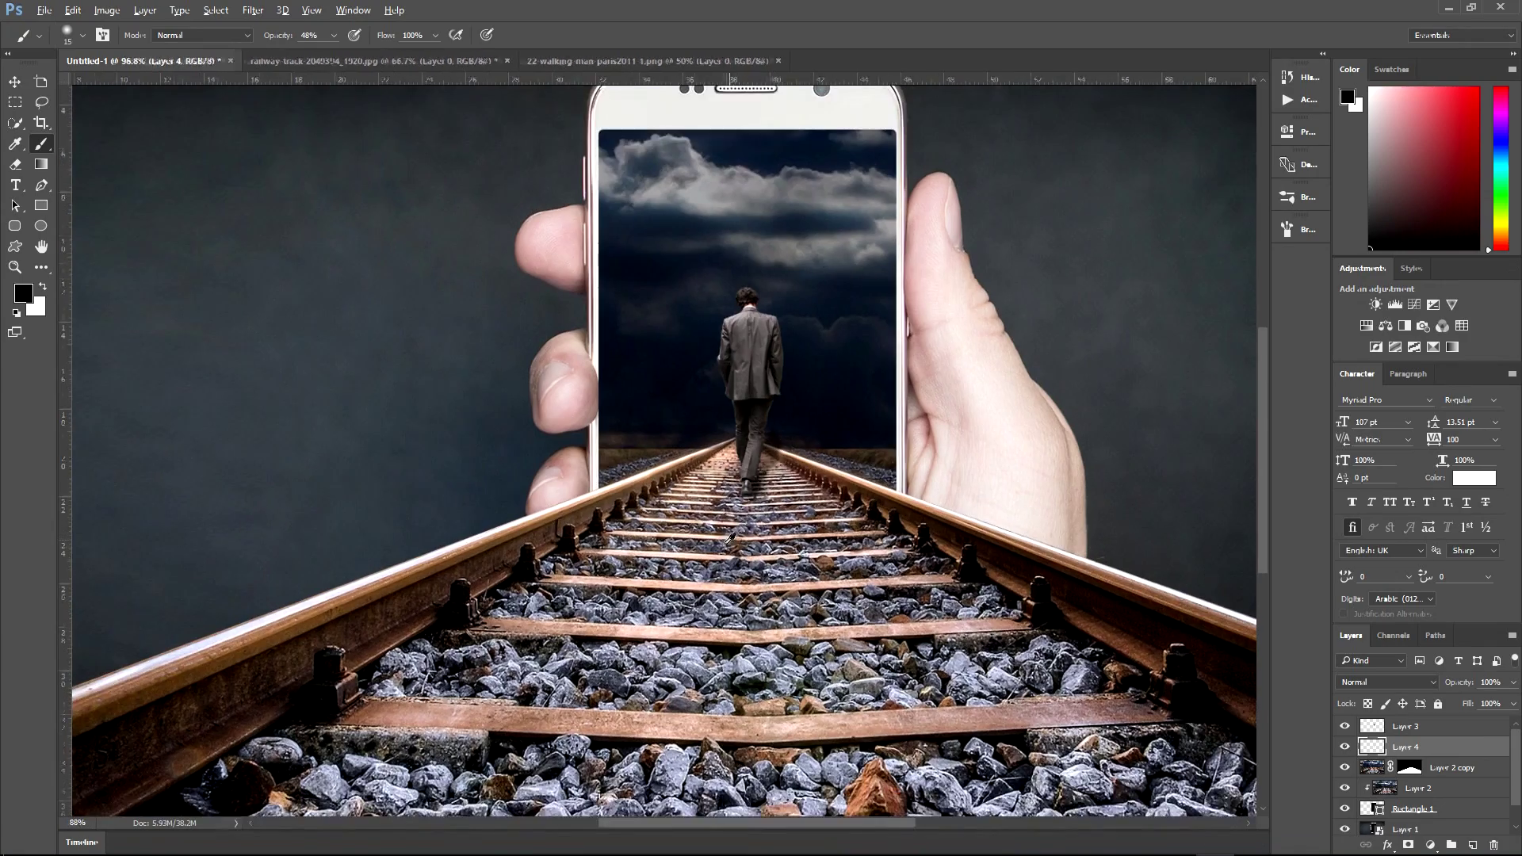
{"action": "scroll", "coordinate": [737, 547], "scroll_direction": "down", "scroll_amount": 2}
{"action": "scroll", "coordinate": [705, 607], "scroll_direction": "down", "scroll_amount": 1}
{"action": "scroll", "coordinate": [737, 515], "scroll_direction": "up", "scroll_amount": 1}
{"action": "scroll", "coordinate": [775, 453], "scroll_direction": "up", "scroll_amount": 2}
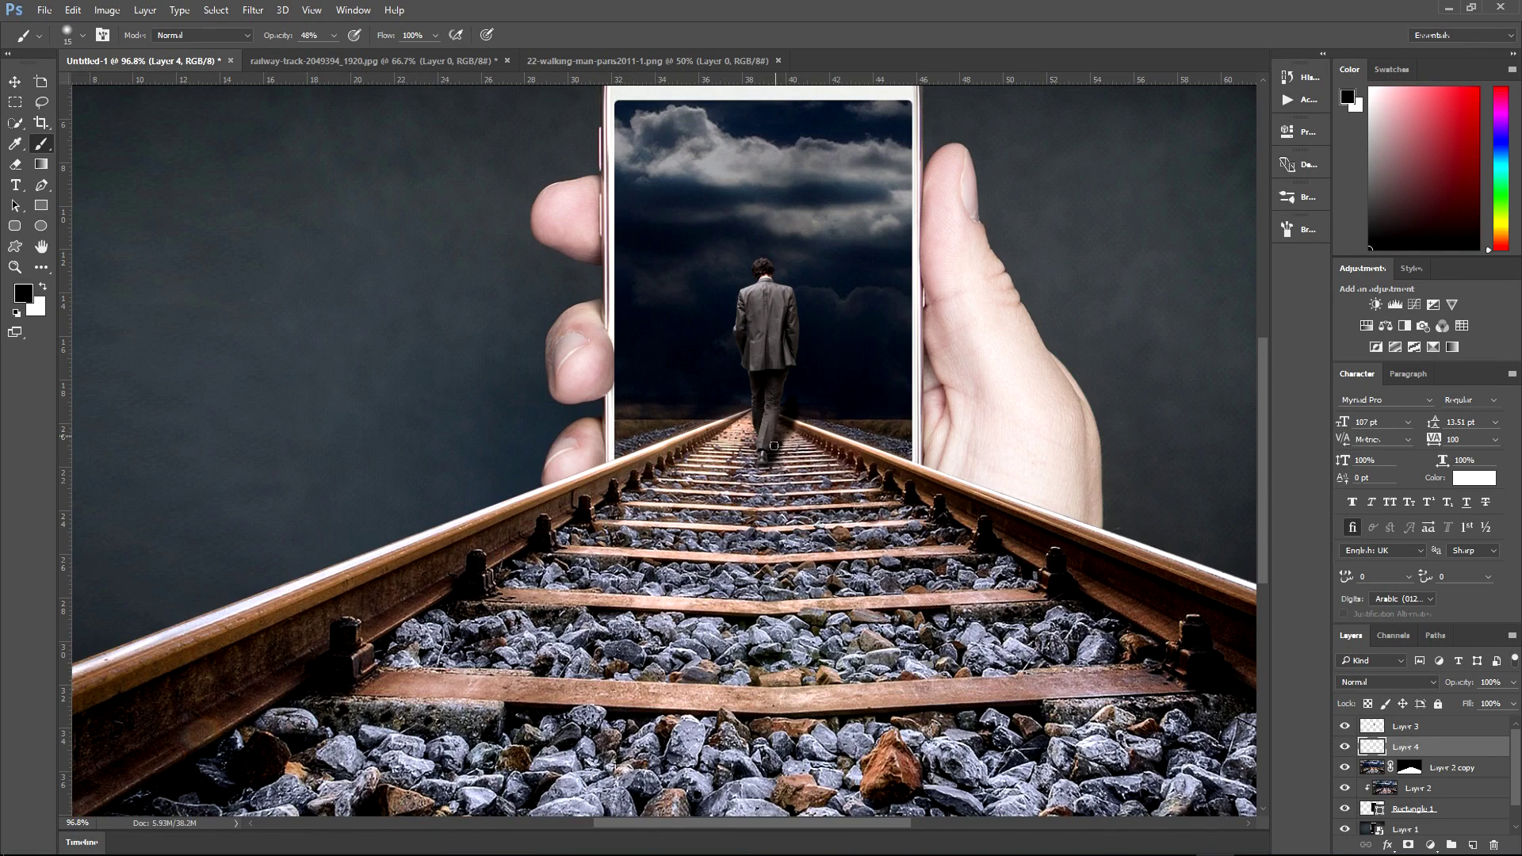
{"action": "left_click", "coordinate": [180, 9]}
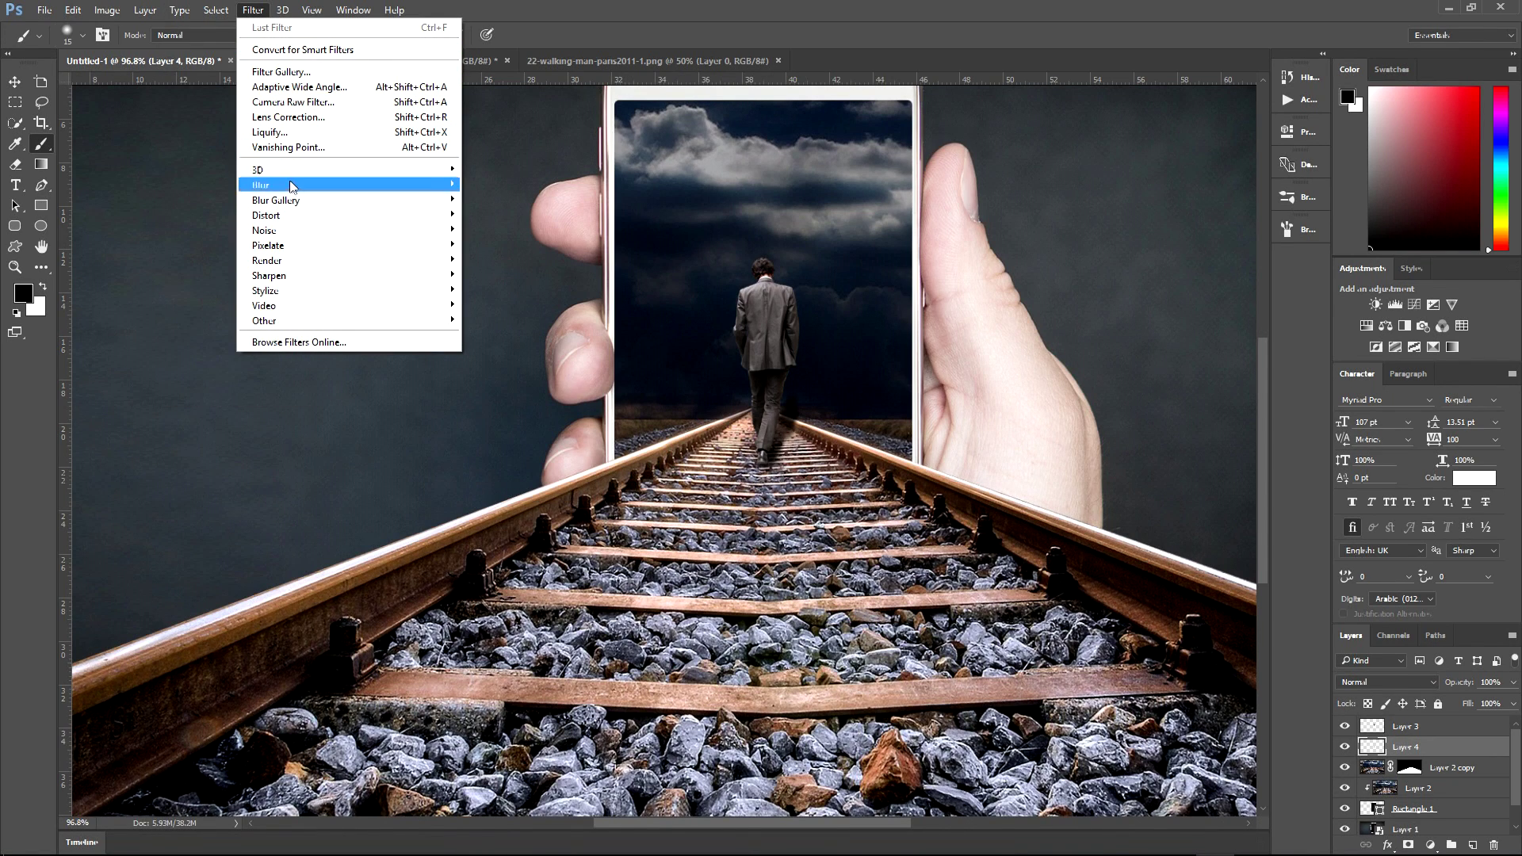
Step: Blur the shadow layer with a Gaussian Blur of about 2.2 pixels radius
{"action": "left_click", "coordinate": [505, 244]}
{"action": "left_click_drag", "start_coordinate": [720, 328], "coordinate": [490, 325]}
{"action": "left_click_drag", "start_coordinate": [416, 566], "coordinate": [355, 563]}
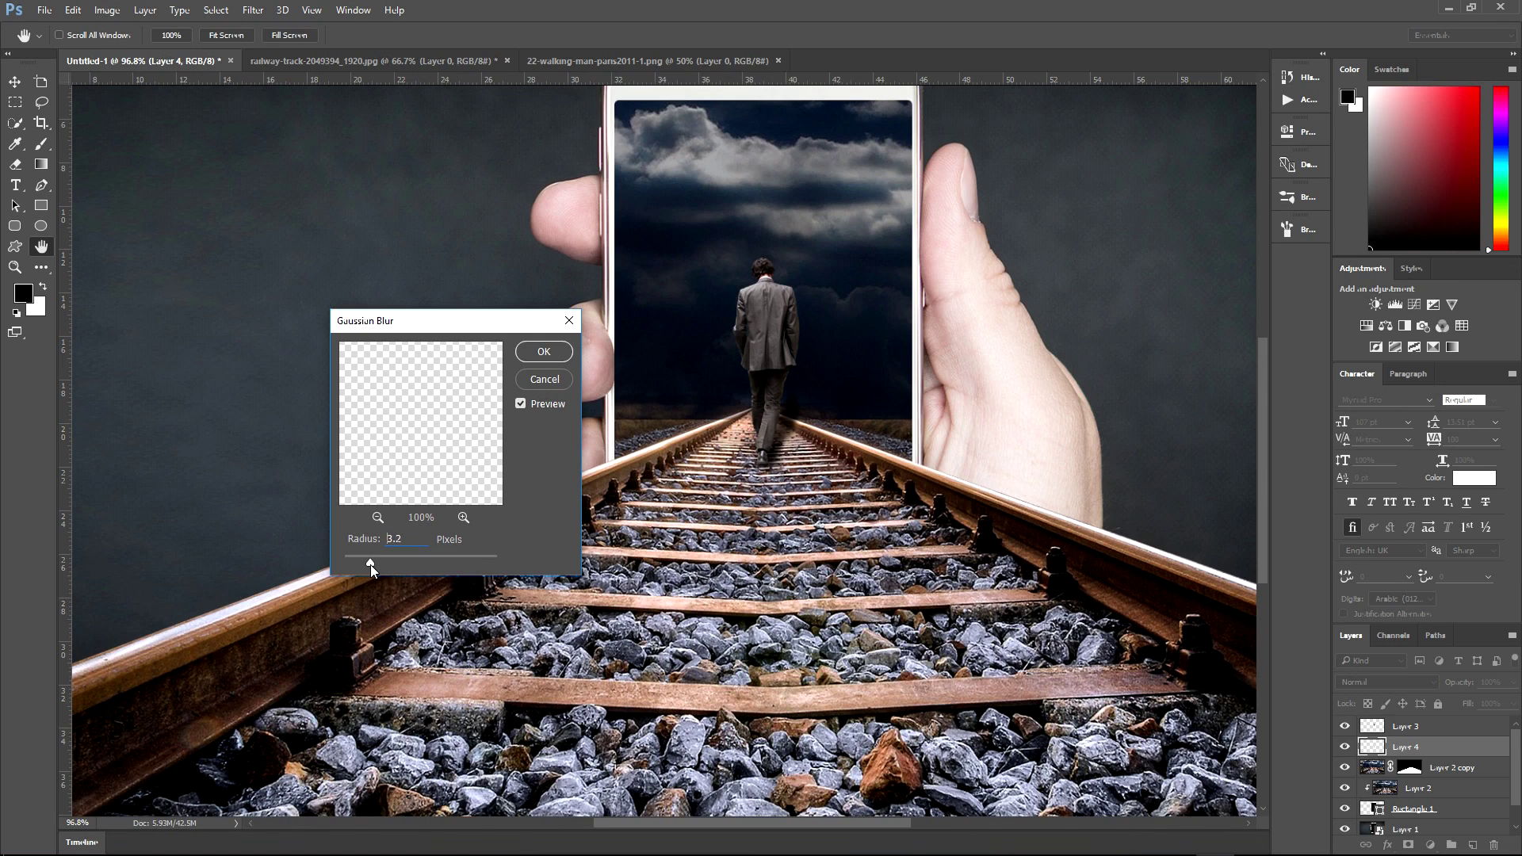
{"action": "left_click", "coordinate": [543, 352]}
{"action": "key", "text": "b"}
{"action": "scroll", "coordinate": [880, 690], "scroll_direction": "up", "scroll_amount": 1}
{"action": "scroll", "coordinate": [917, 672], "scroll_direction": "up", "scroll_amount": 1}
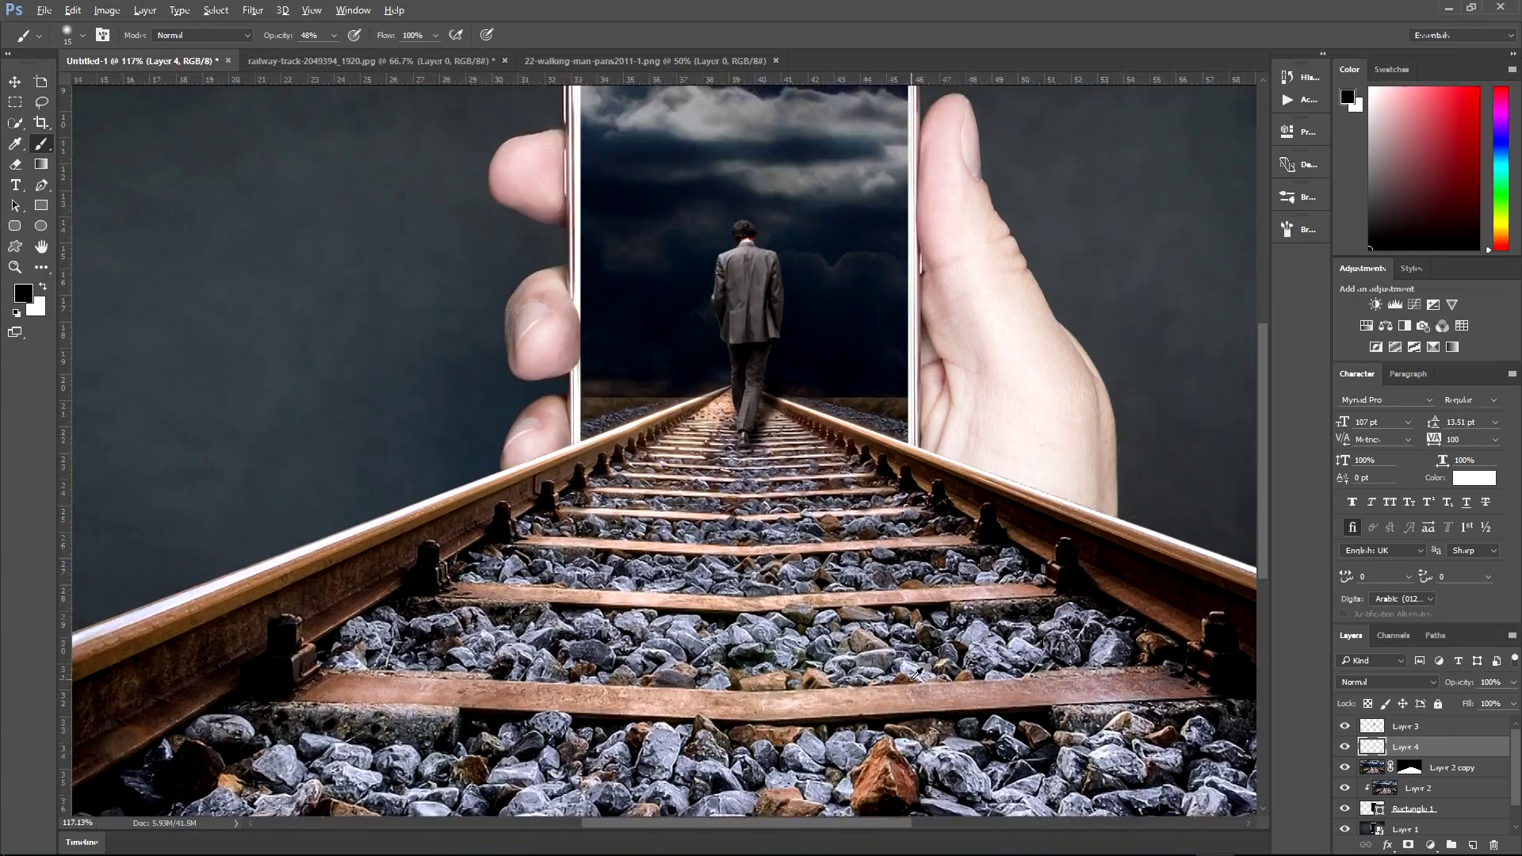
{"action": "scroll", "coordinate": [917, 673], "scroll_direction": "up", "scroll_amount": 1}
{"action": "left_click", "coordinate": [22, 165]}
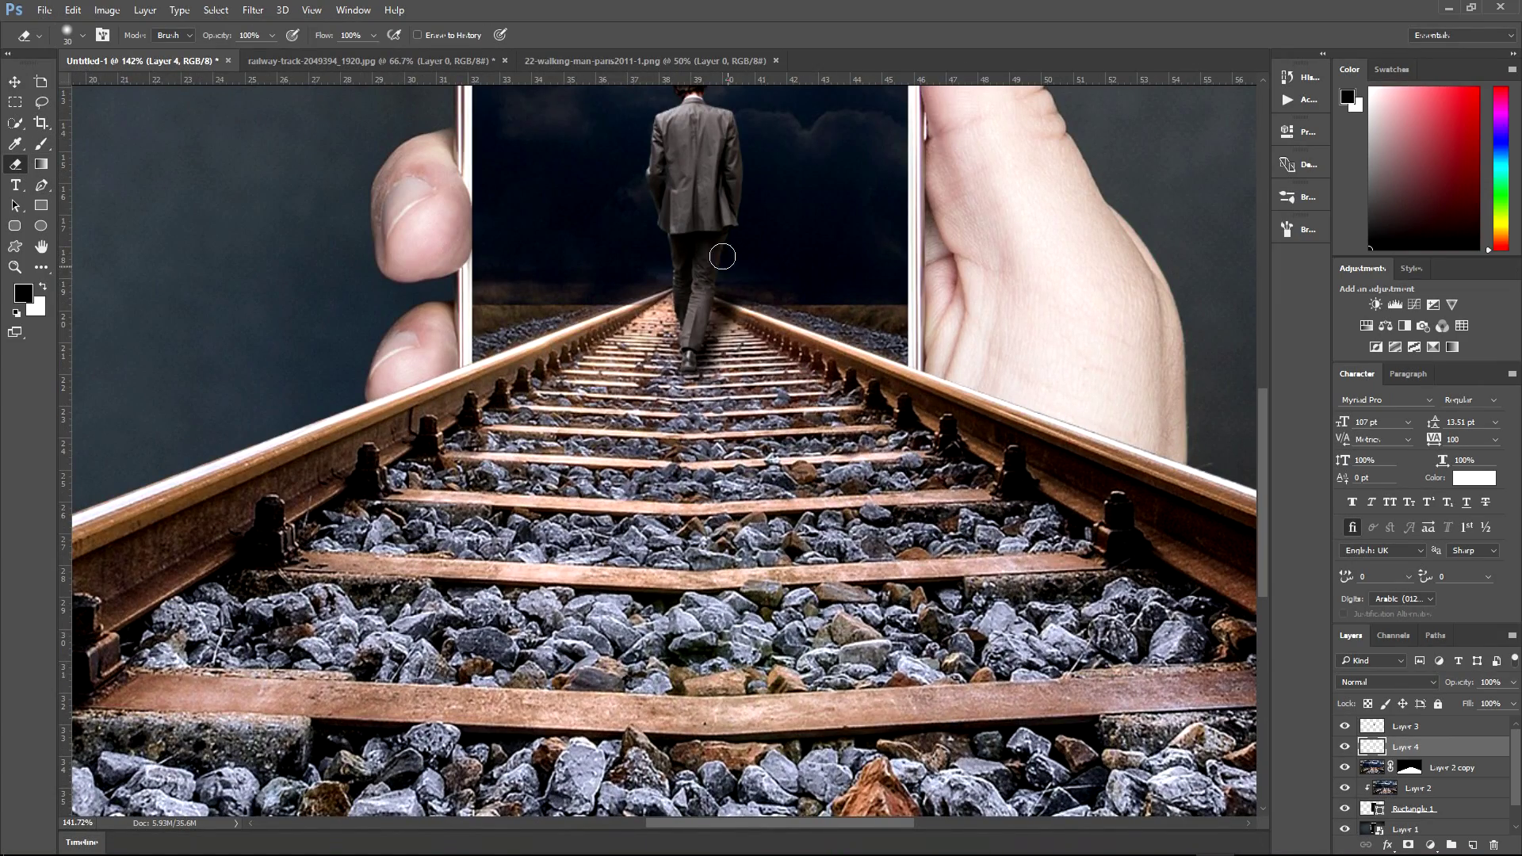
Step: Select every layer down to Background and convert them into one smart object
{"action": "scroll", "coordinate": [722, 256], "scroll_direction": "down", "scroll_amount": 2}
{"action": "scroll", "coordinate": [772, 596], "scroll_direction": "down", "scroll_amount": 2}
{"action": "scroll", "coordinate": [773, 596], "scroll_direction": "down", "scroll_amount": 1}
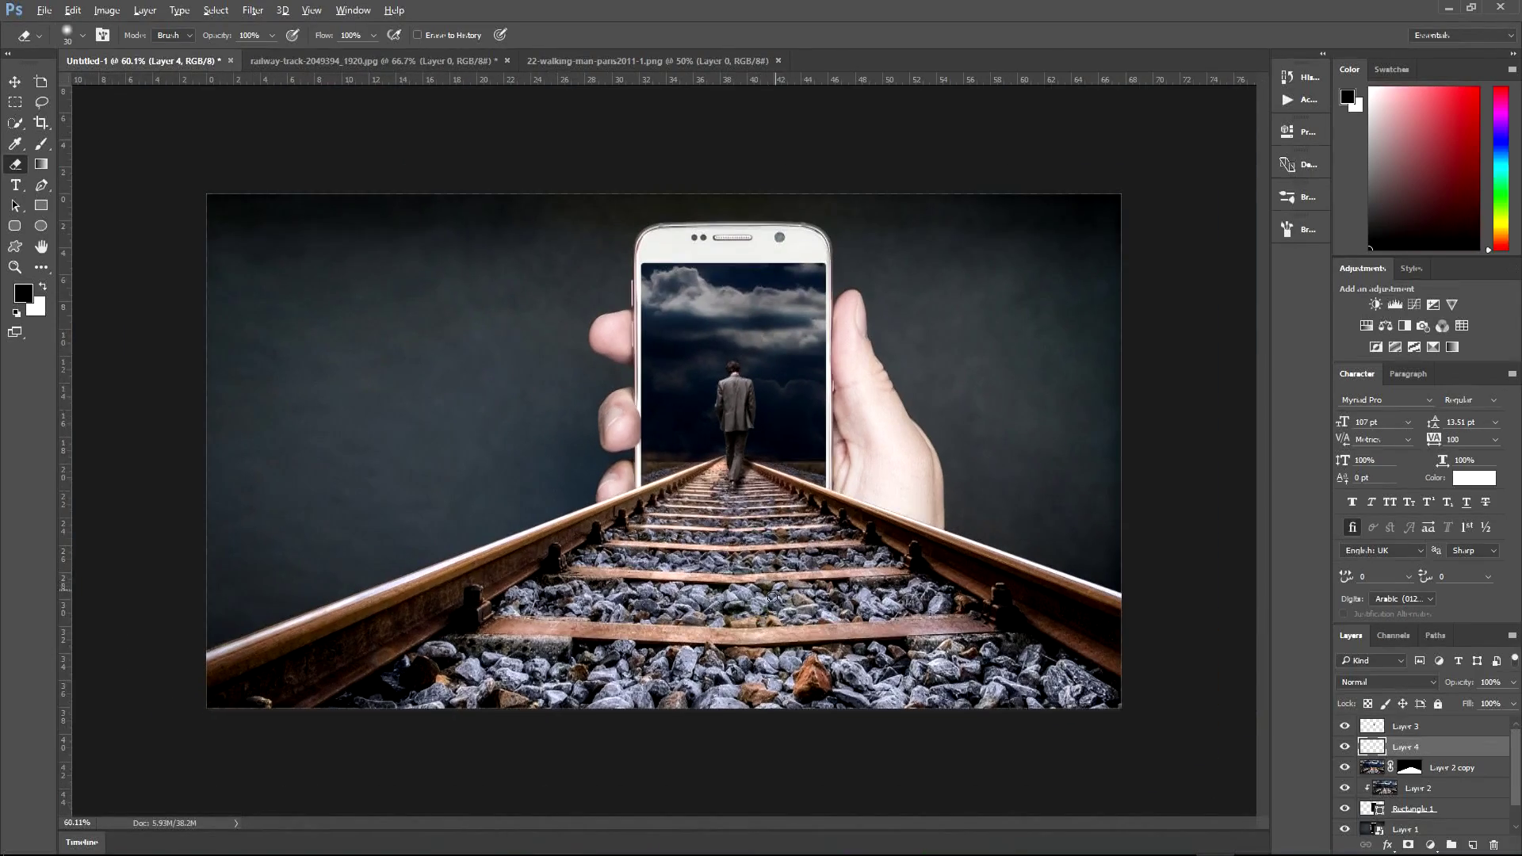
{"action": "scroll", "coordinate": [772, 596], "scroll_direction": "down", "scroll_amount": 1}
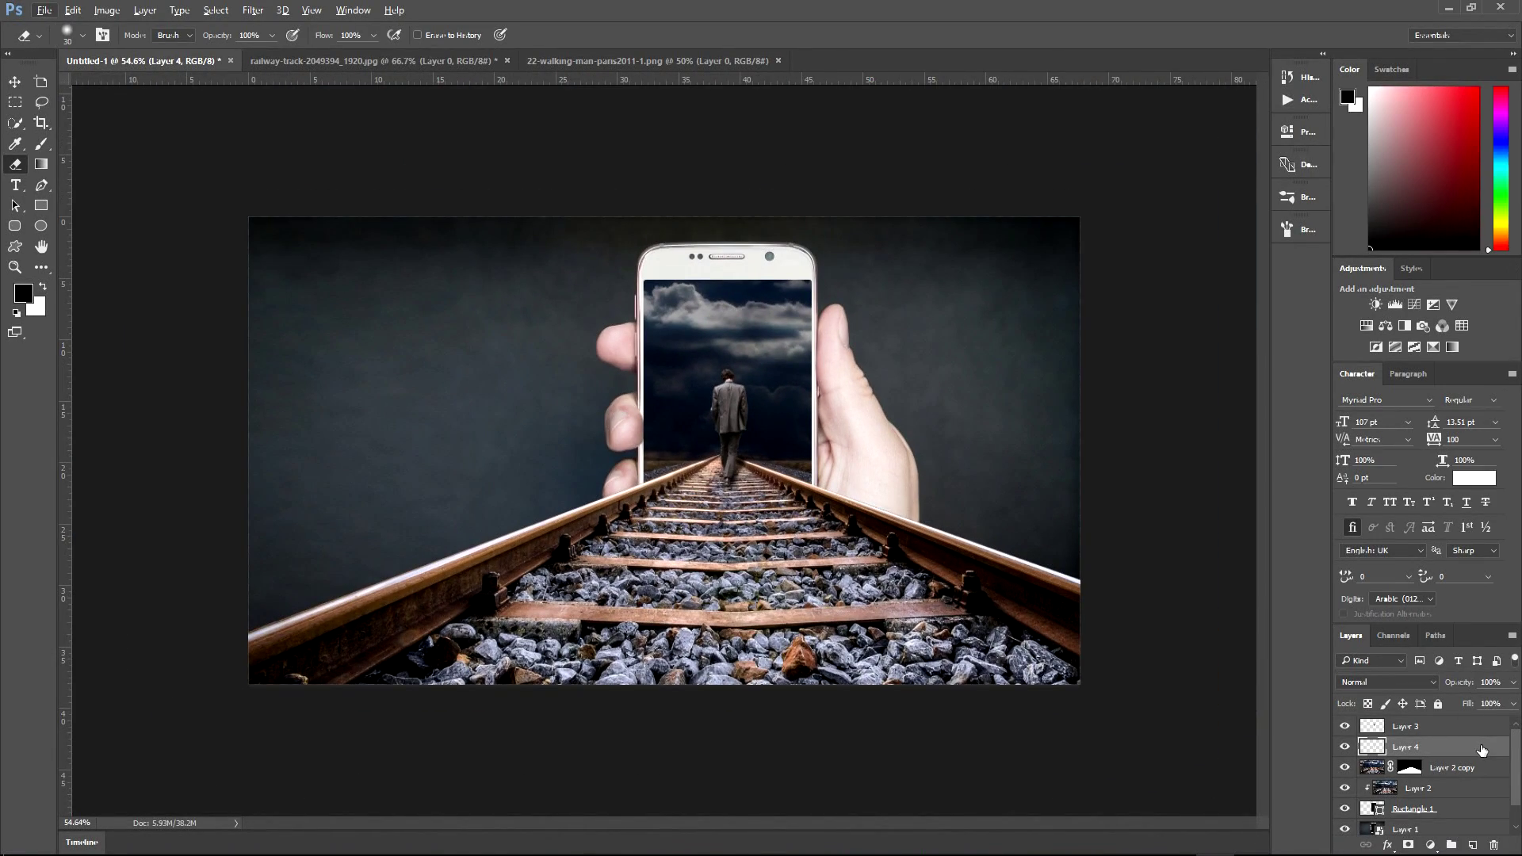
{"action": "scroll", "coordinate": [1476, 751], "scroll_direction": "down", "scroll_amount": 1}
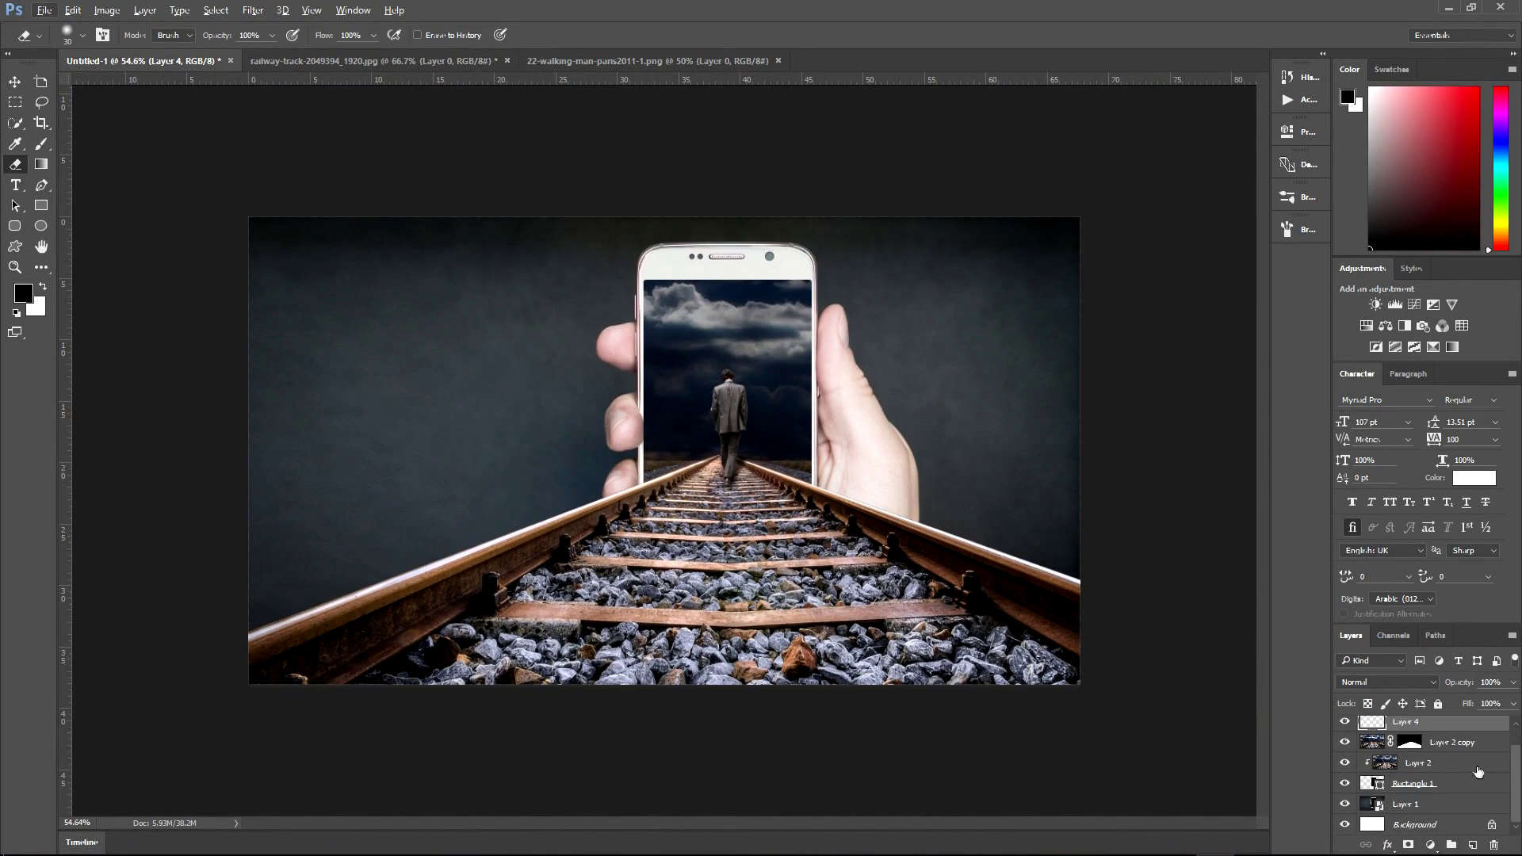
{"action": "left_click", "coordinate": [1458, 828]}
{"action": "scroll", "coordinate": [1459, 828], "scroll_direction": "up", "scroll_amount": 1}
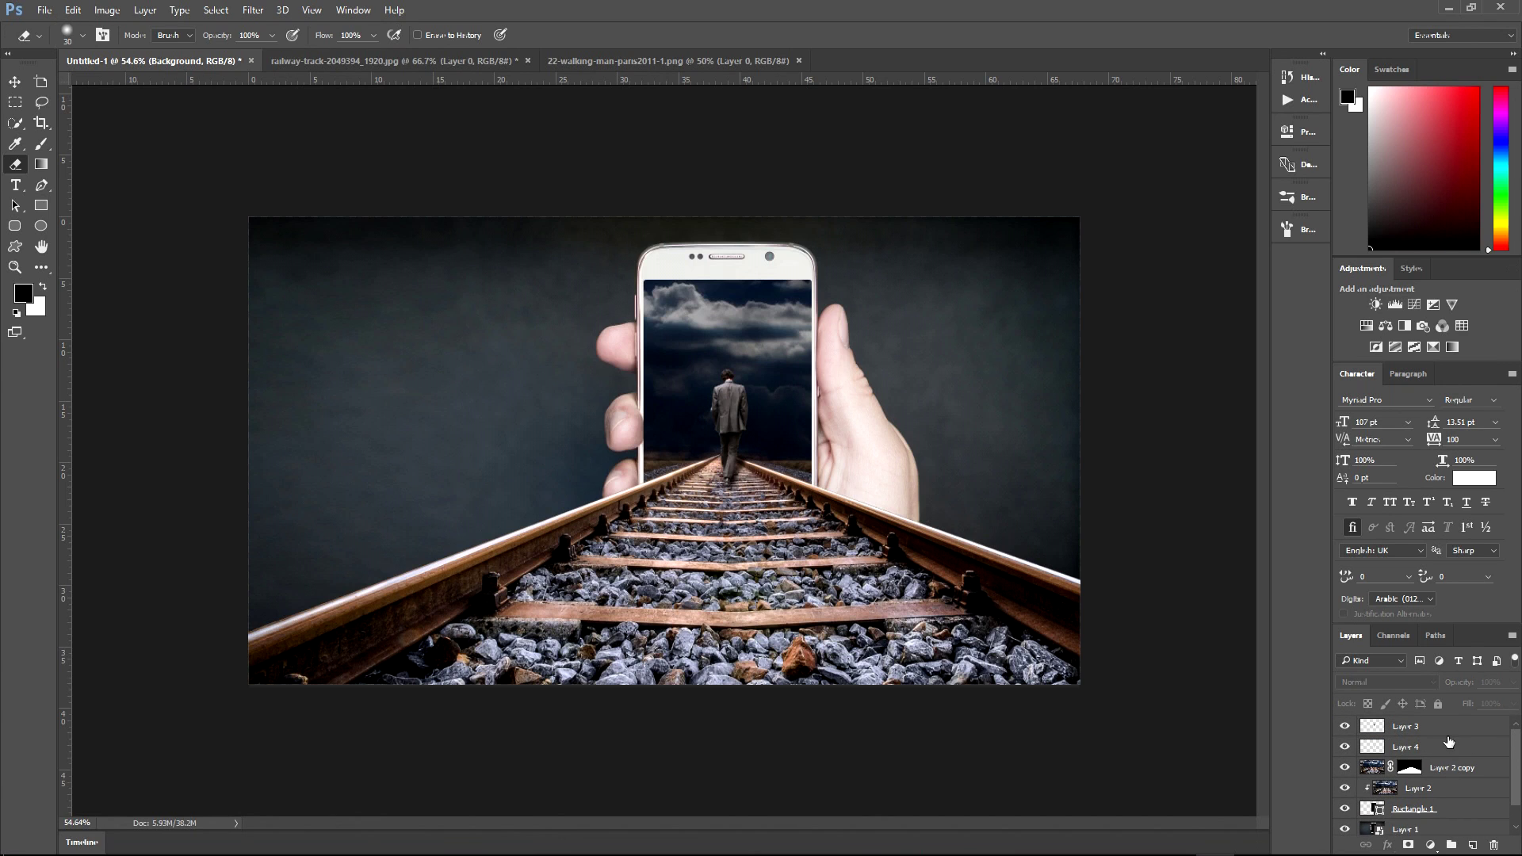
{"action": "right_click", "coordinate": [1477, 730]}
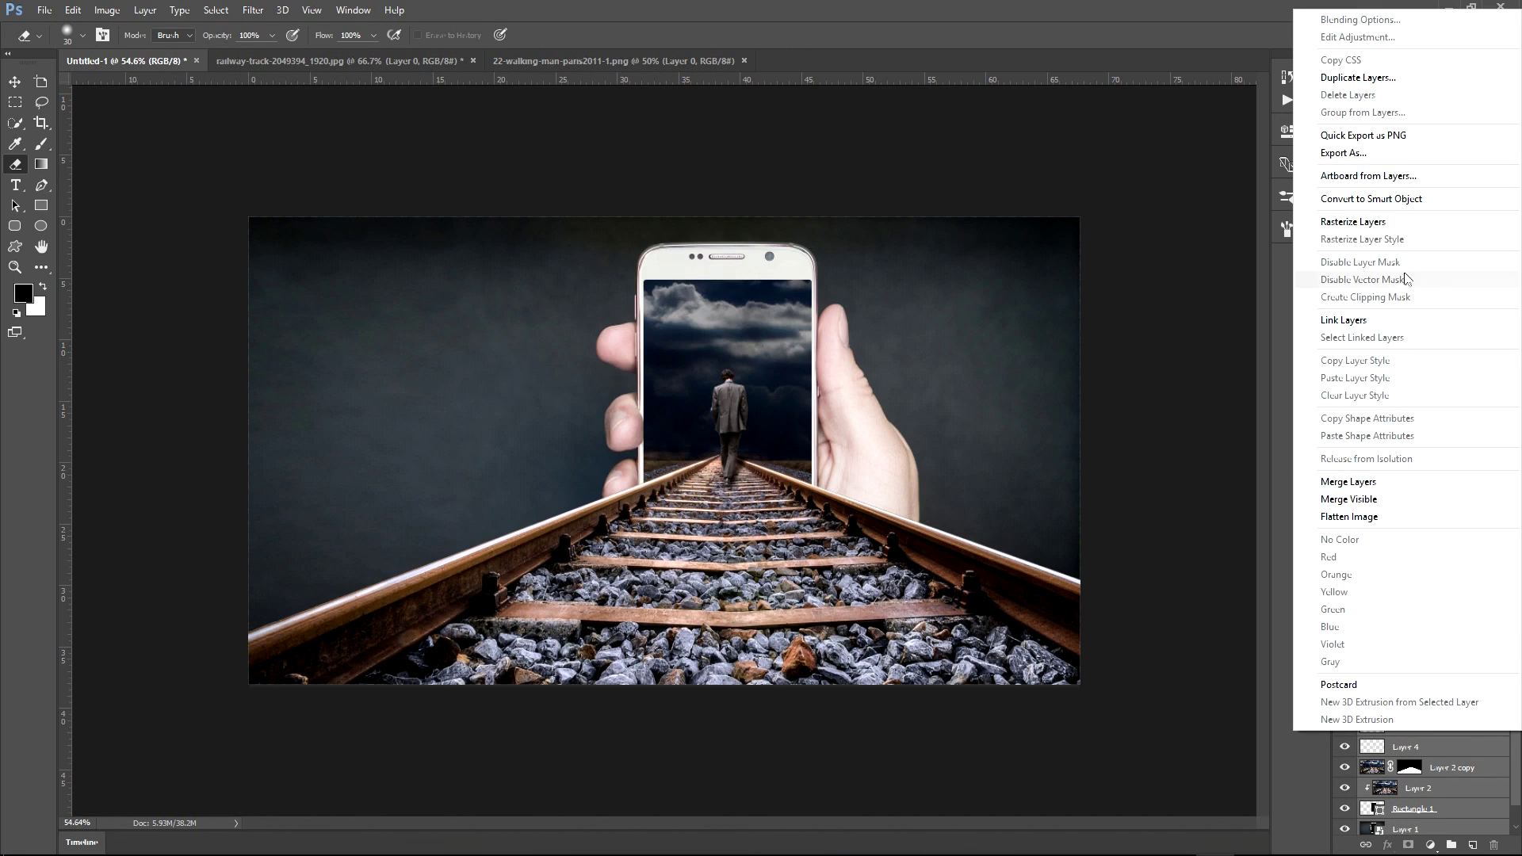
{"action": "left_click", "coordinate": [1387, 199]}
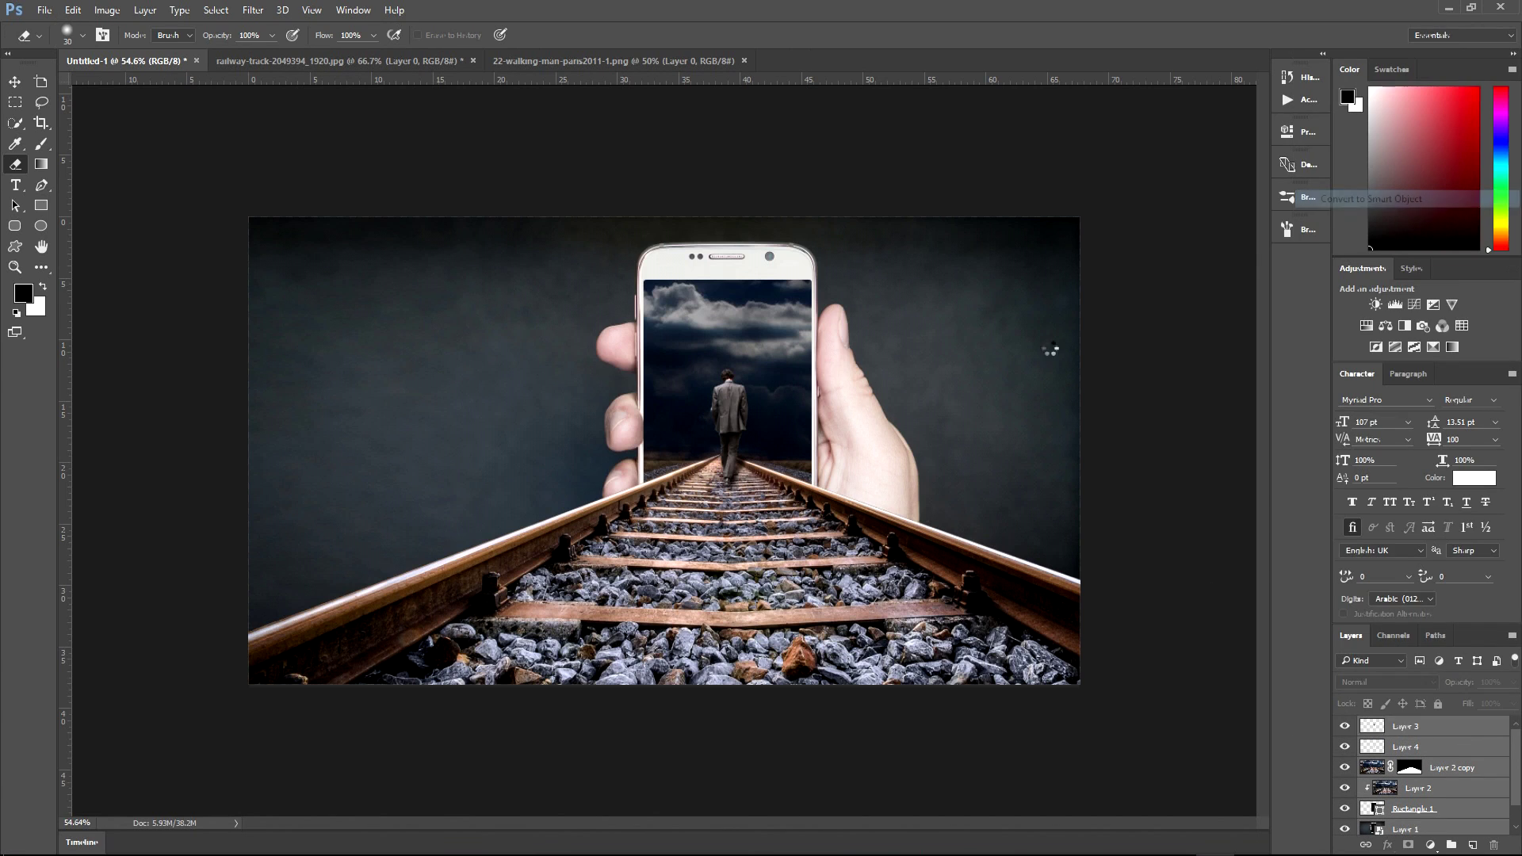
{"action": "left_click", "coordinate": [252, 10]}
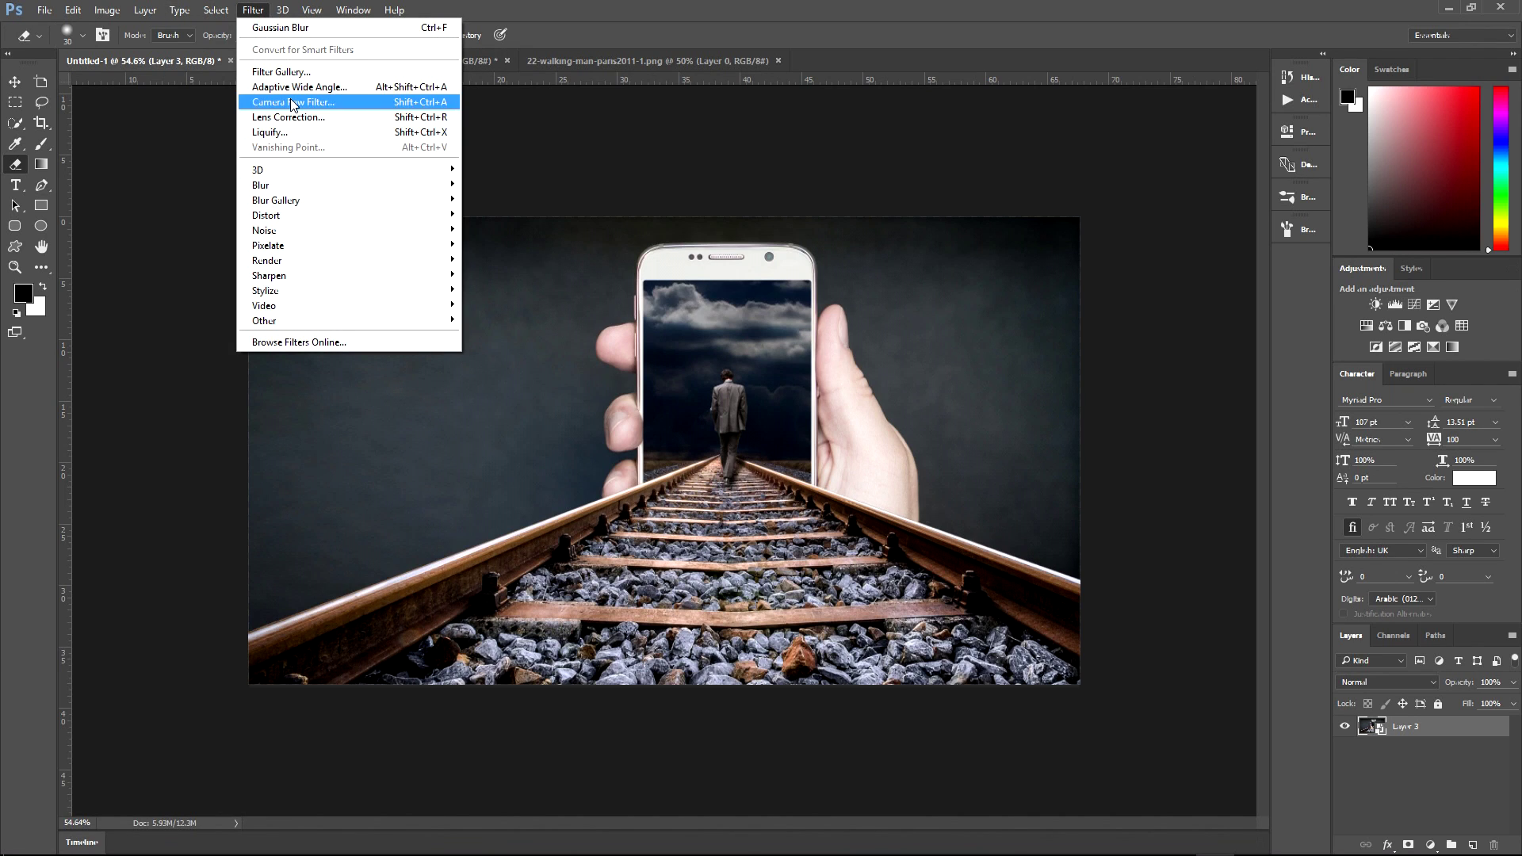
Step: Apply a Camera Raw Filter: Exposure +0.65, Contrast +37, Clarity +44, Temperature -7, Tint -5
{"action": "left_click", "coordinate": [303, 103]}
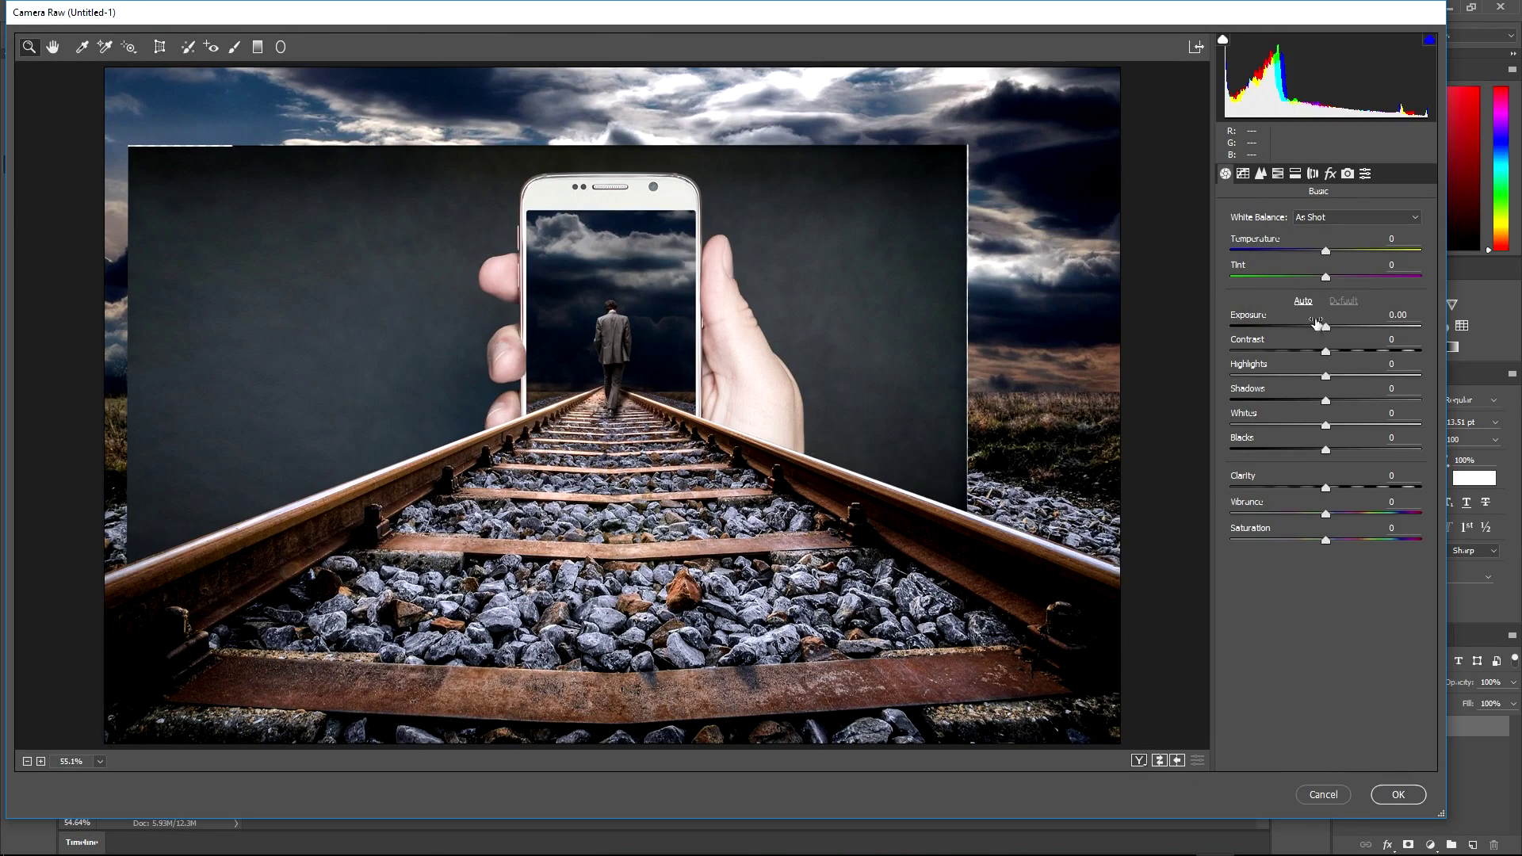
{"action": "left_click_drag", "start_coordinate": [1327, 325], "coordinate": [1339, 325]}
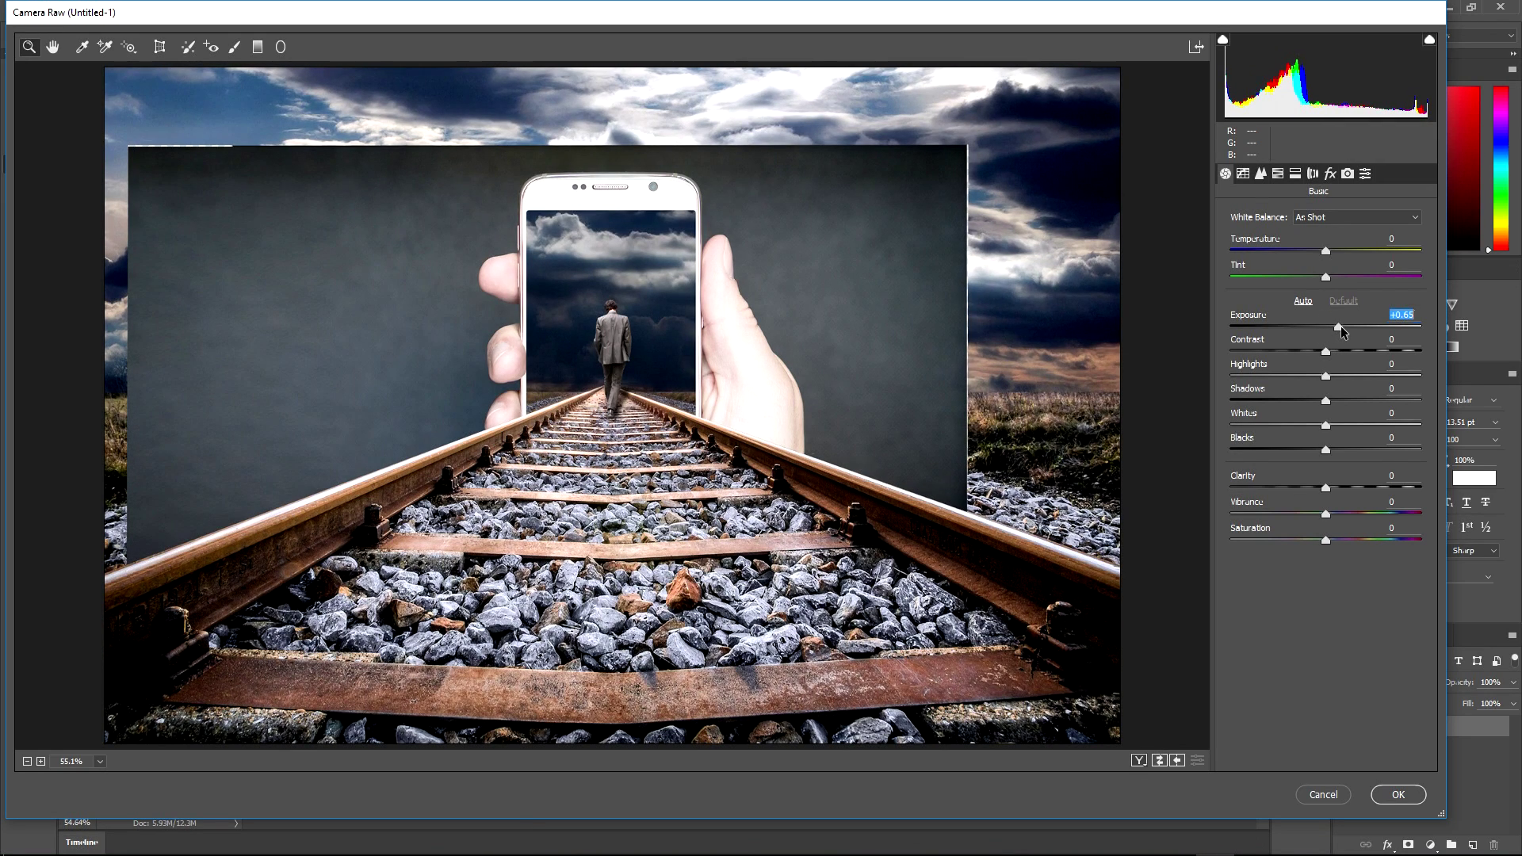
{"action": "left_click_drag", "start_coordinate": [1325, 352], "coordinate": [1360, 361]}
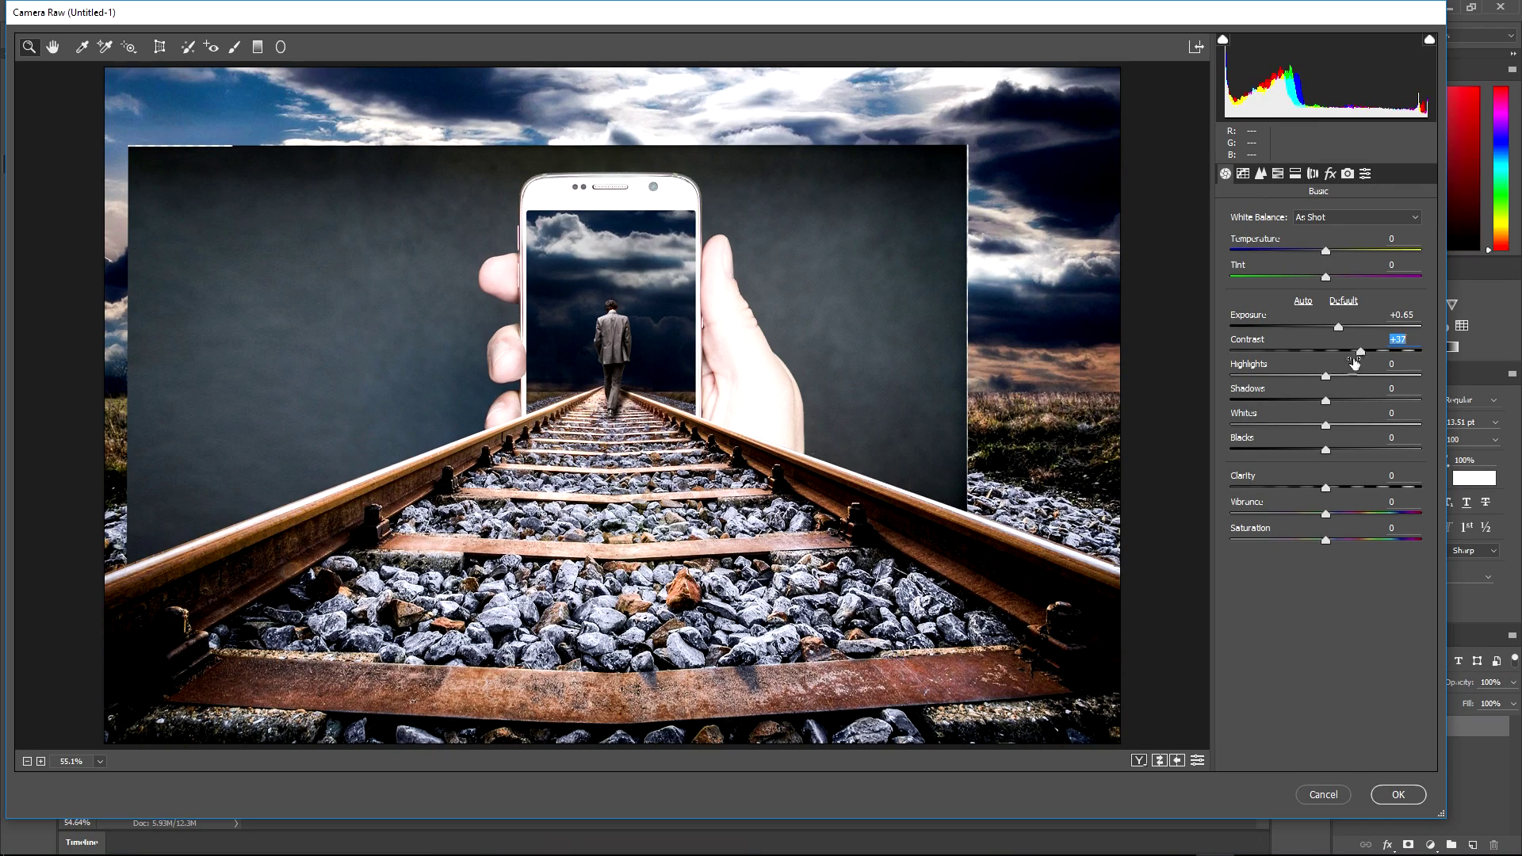
{"action": "left_click_drag", "start_coordinate": [1325, 487], "coordinate": [1368, 491]}
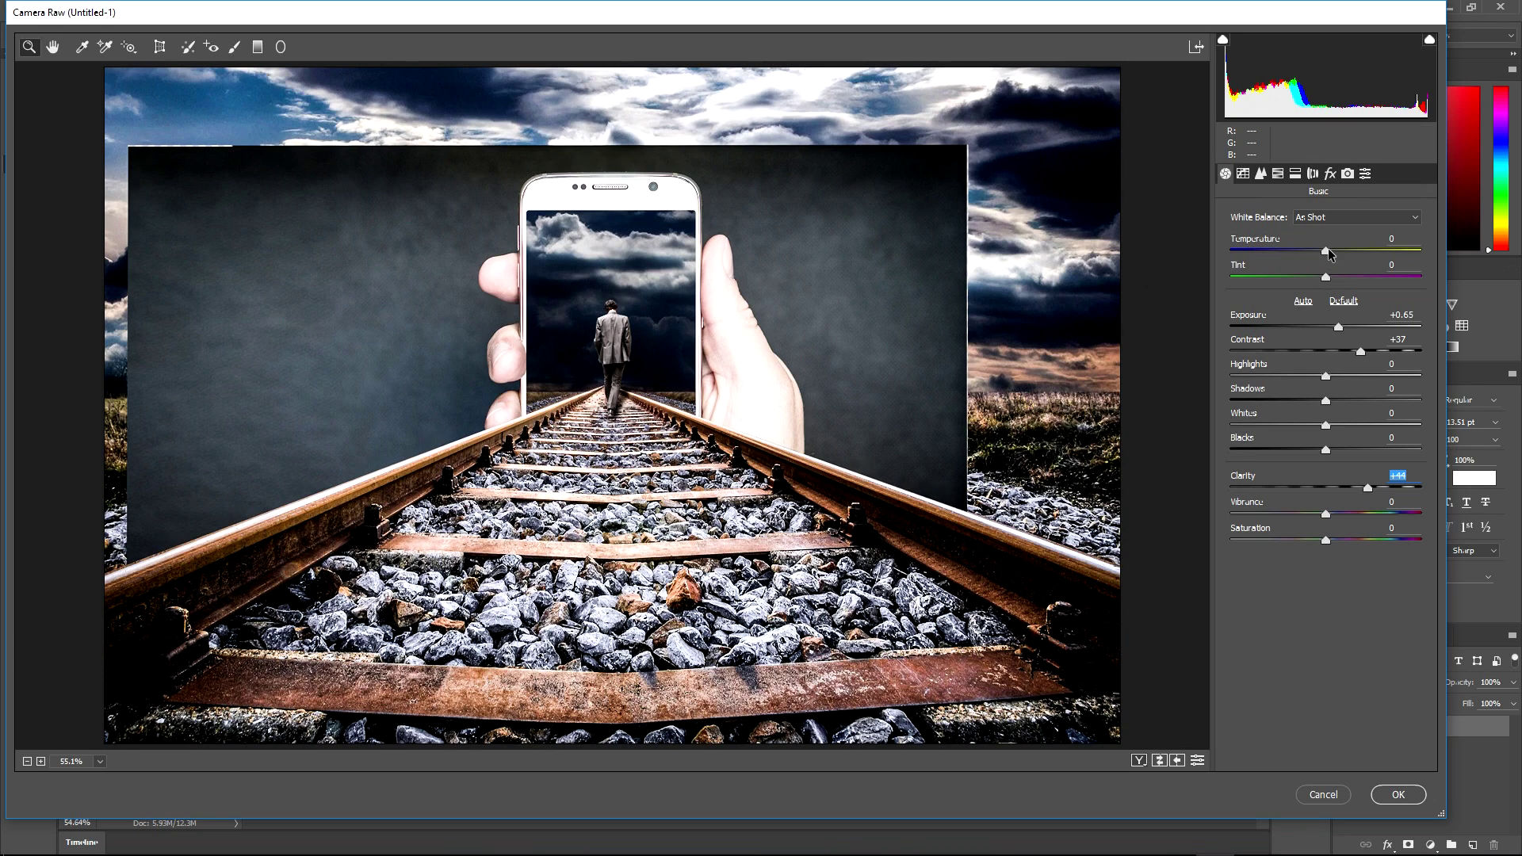
{"action": "left_click_drag", "start_coordinate": [1325, 251], "coordinate": [1319, 252]}
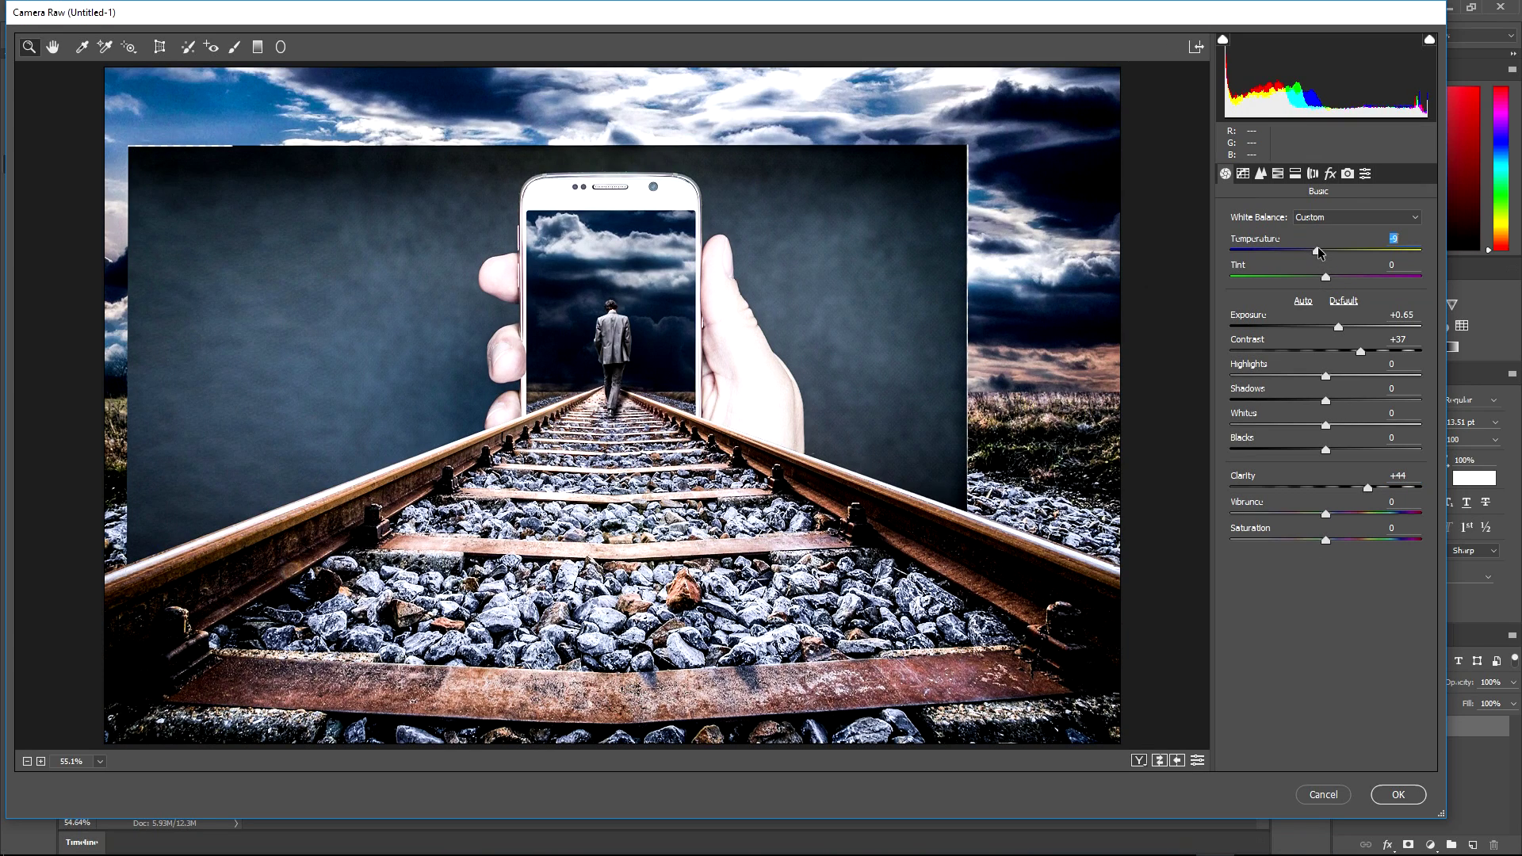
{"action": "left_click_drag", "start_coordinate": [1319, 252], "coordinate": [1321, 253]}
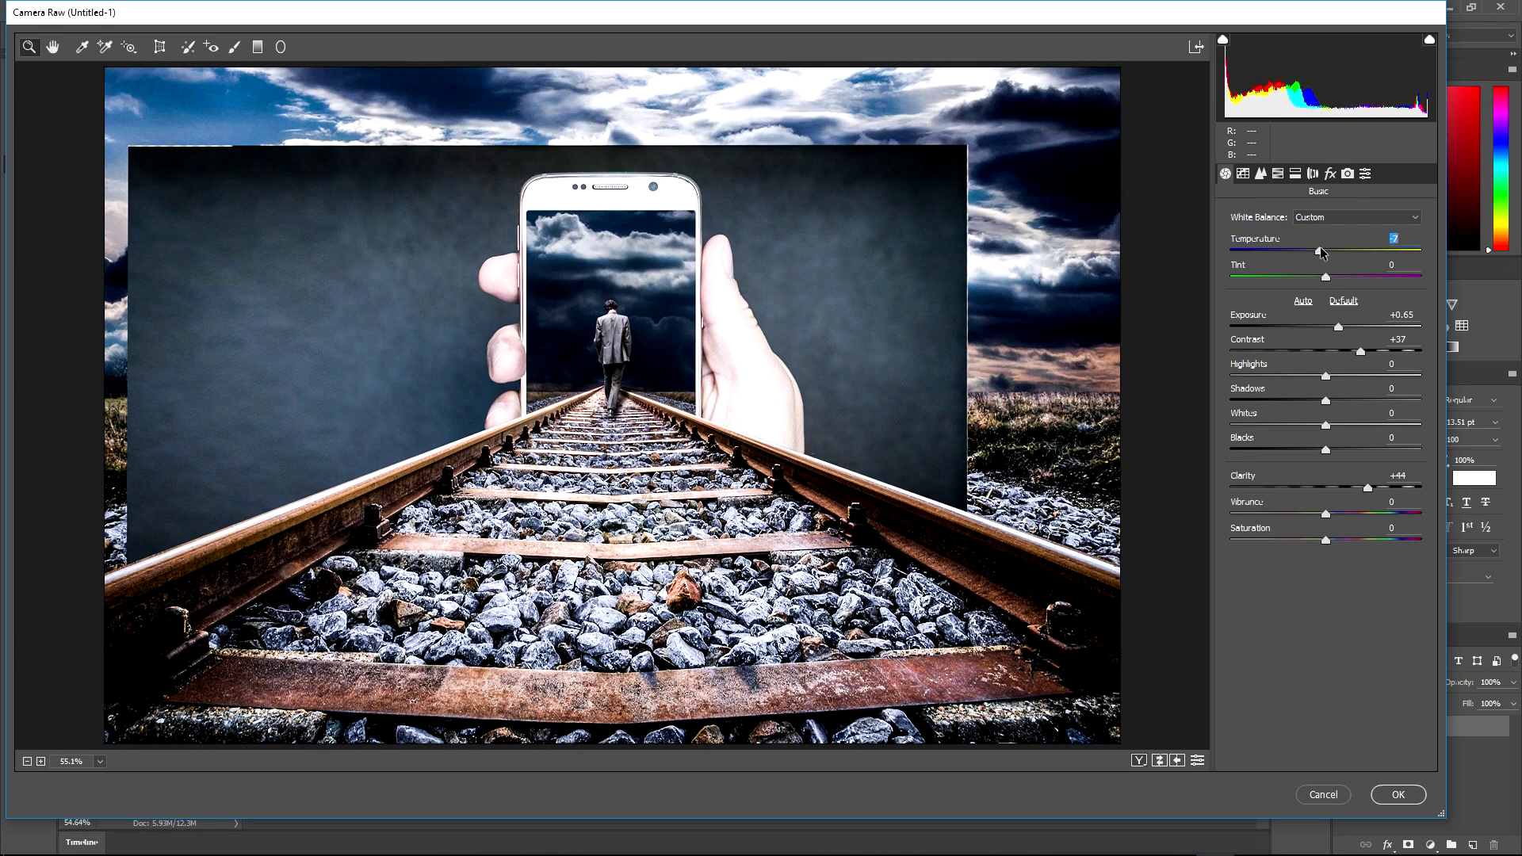
{"action": "left_click_drag", "start_coordinate": [1328, 283], "coordinate": [1320, 279]}
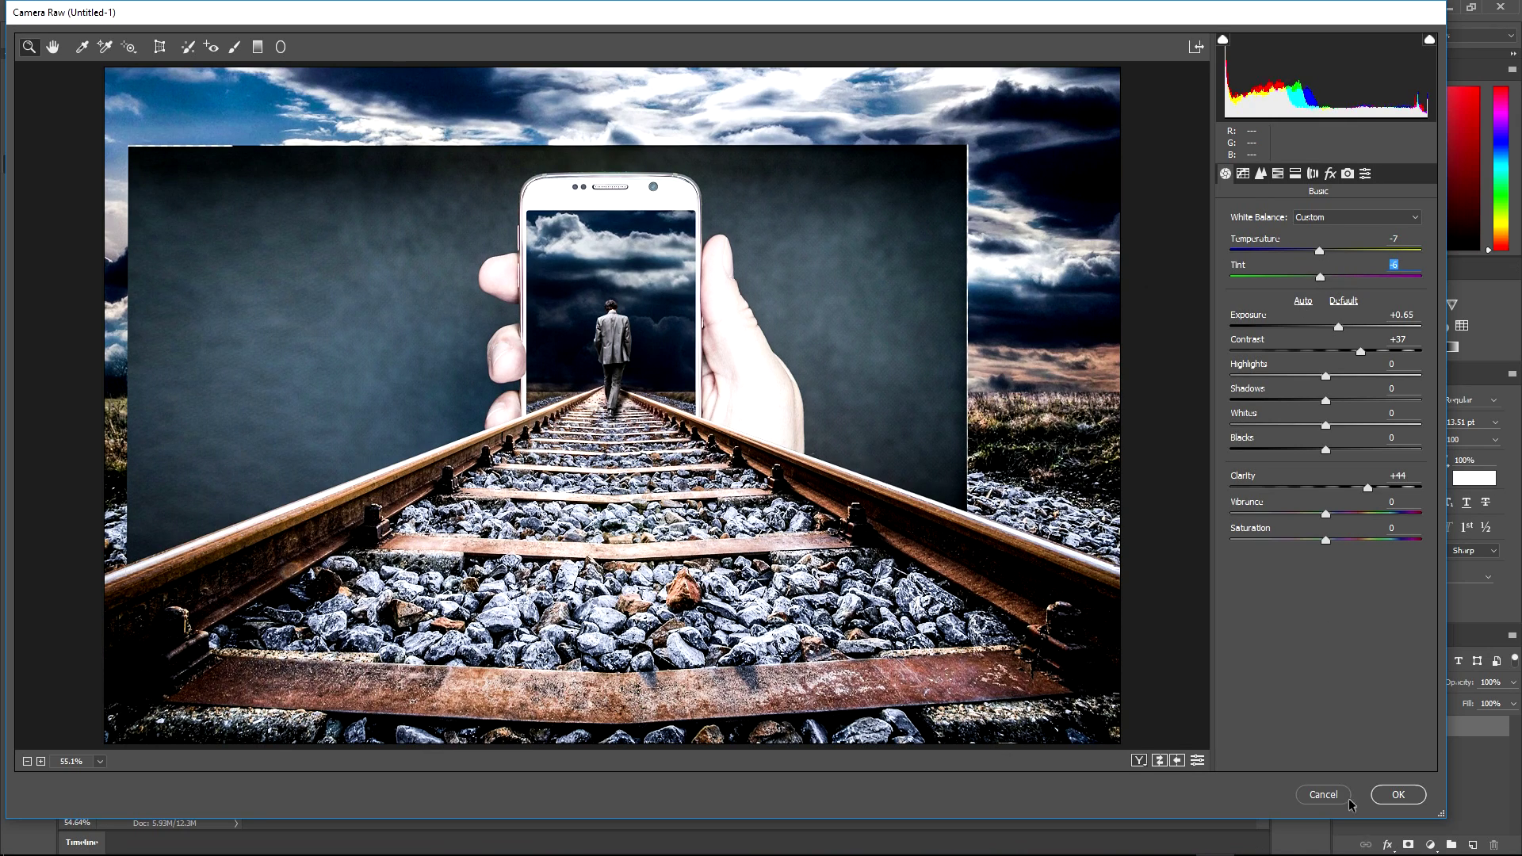
{"action": "left_click", "coordinate": [1395, 794]}
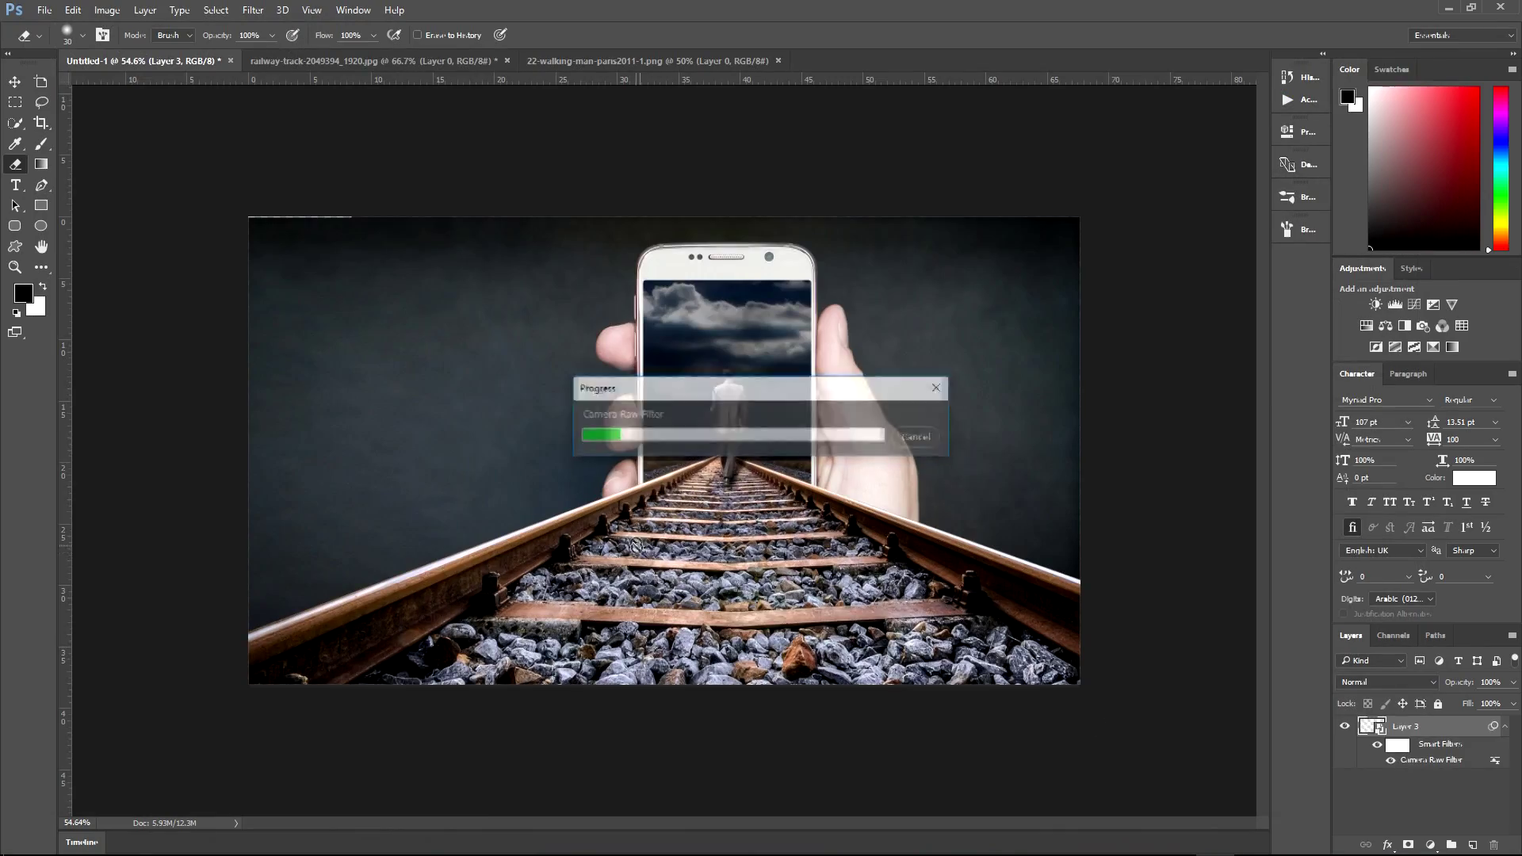
{"action": "scroll", "coordinate": [421, 438], "scroll_direction": "up", "scroll_amount": 1}
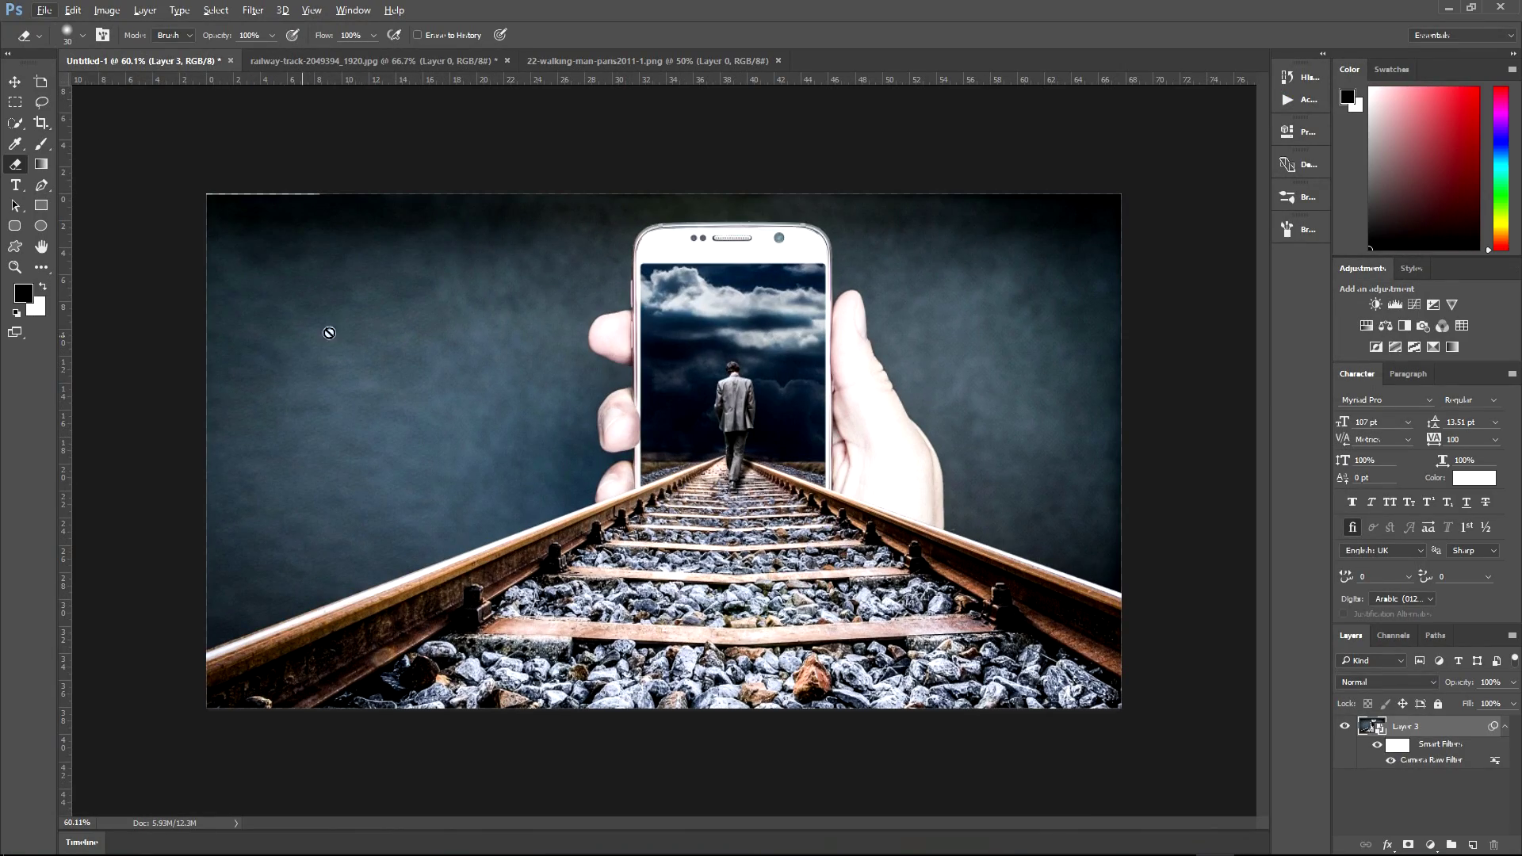
{"action": "scroll", "coordinate": [687, 591], "scroll_direction": "up", "scroll_amount": 1}
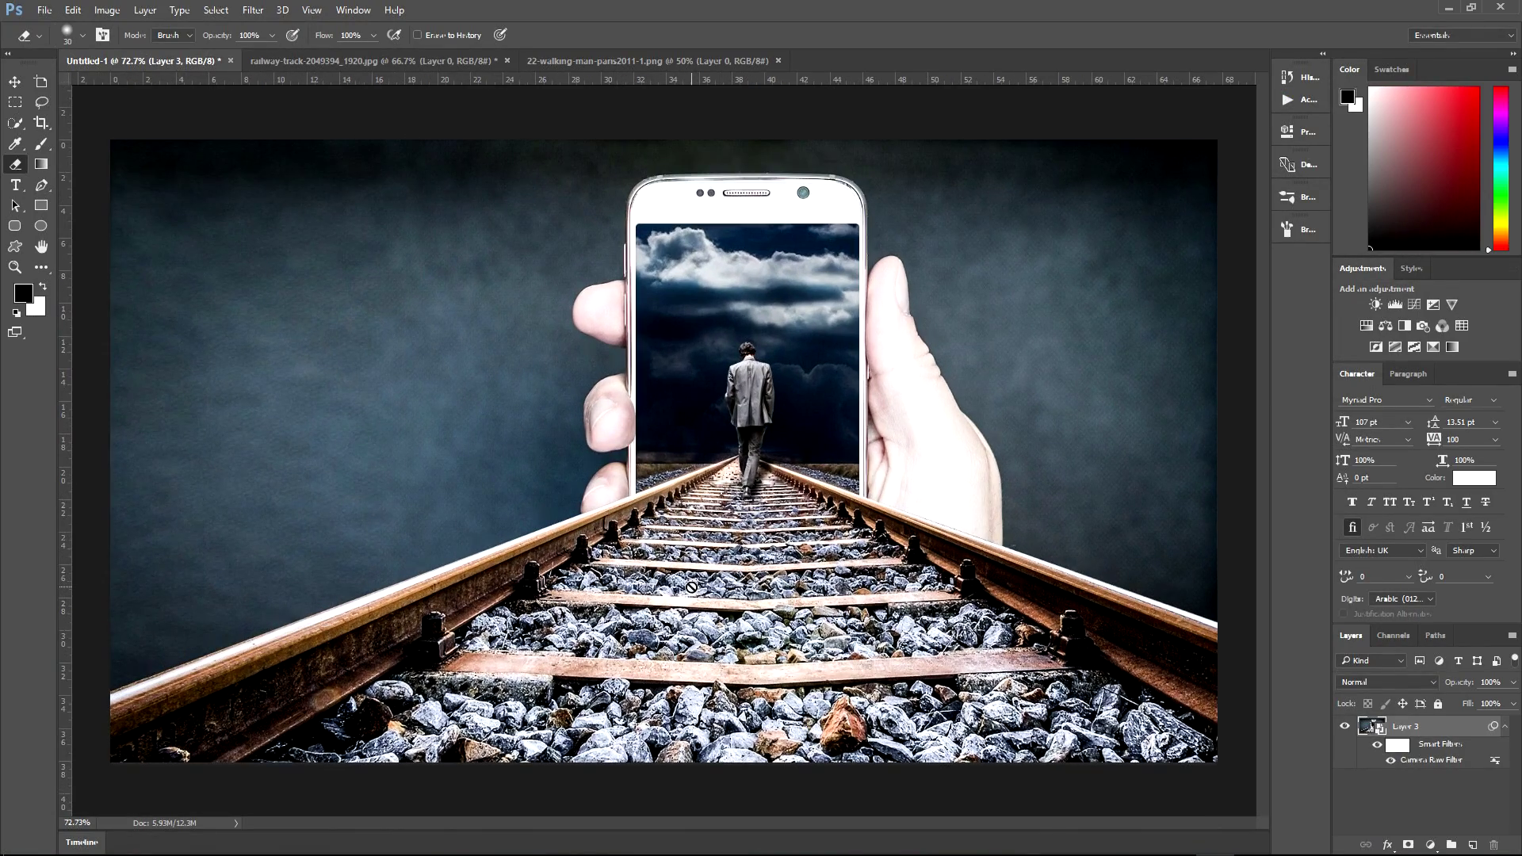
{"action": "scroll", "coordinate": [691, 586], "scroll_direction": "down", "scroll_amount": 2}
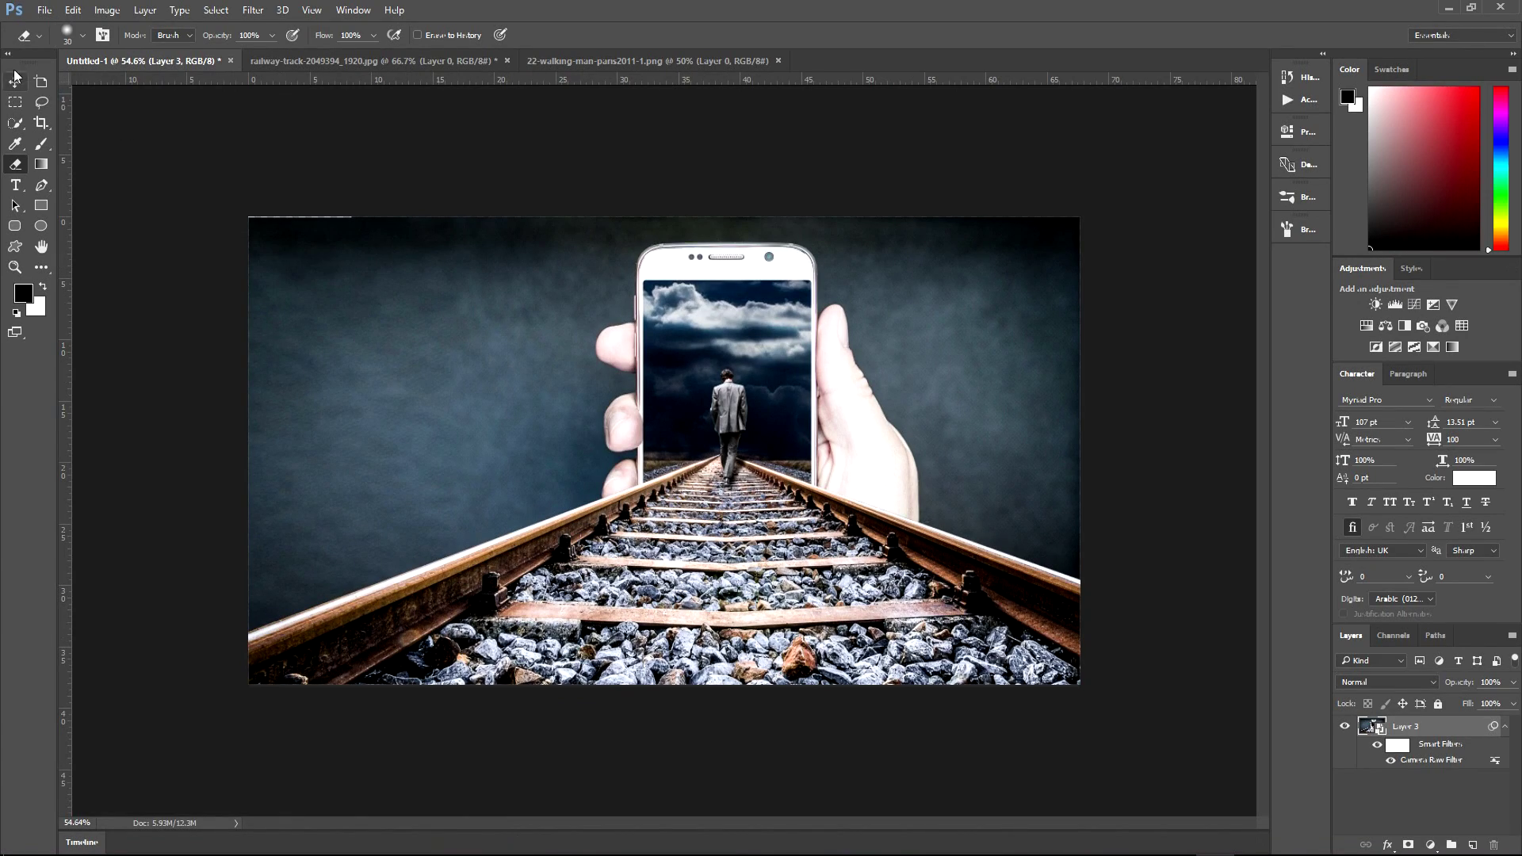
{"action": "scroll", "coordinate": [319, 260], "scroll_direction": "up", "scroll_amount": 1}
{"action": "scroll", "coordinate": [317, 261], "scroll_direction": "up", "scroll_amount": 1}
{"action": "scroll", "coordinate": [316, 263], "scroll_direction": "up", "scroll_amount": 1}
{"action": "scroll", "coordinate": [317, 266], "scroll_direction": "down", "scroll_amount": 1}
{"action": "scroll", "coordinate": [325, 272], "scroll_direction": "down", "scroll_amount": 1}
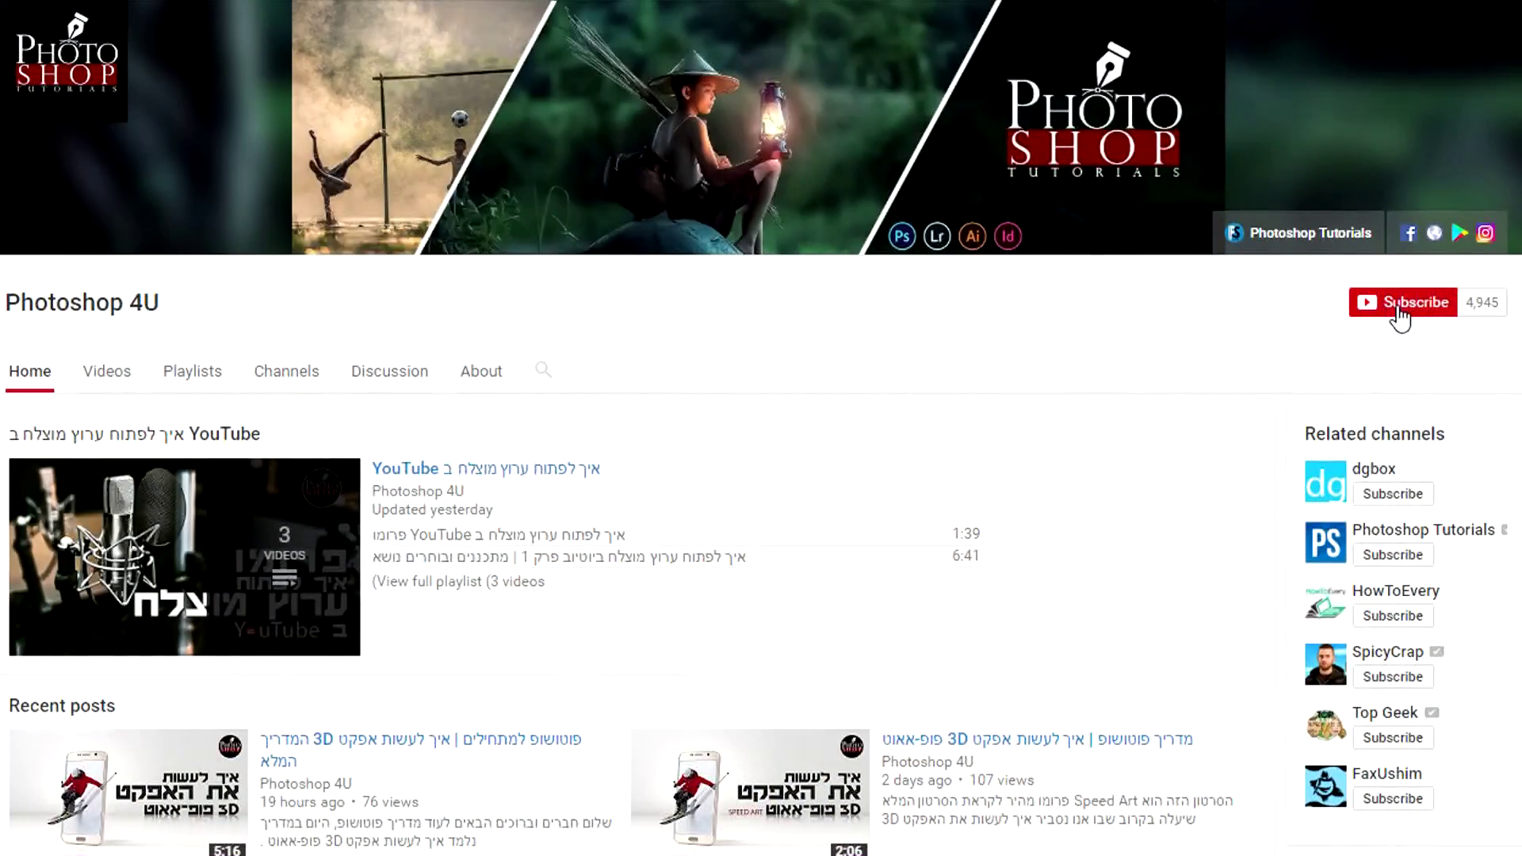
Step: Subscribe to Photoshop 4U and choose 'Send me all notifications for this channel'
{"action": "left_click", "coordinate": [1398, 309]}
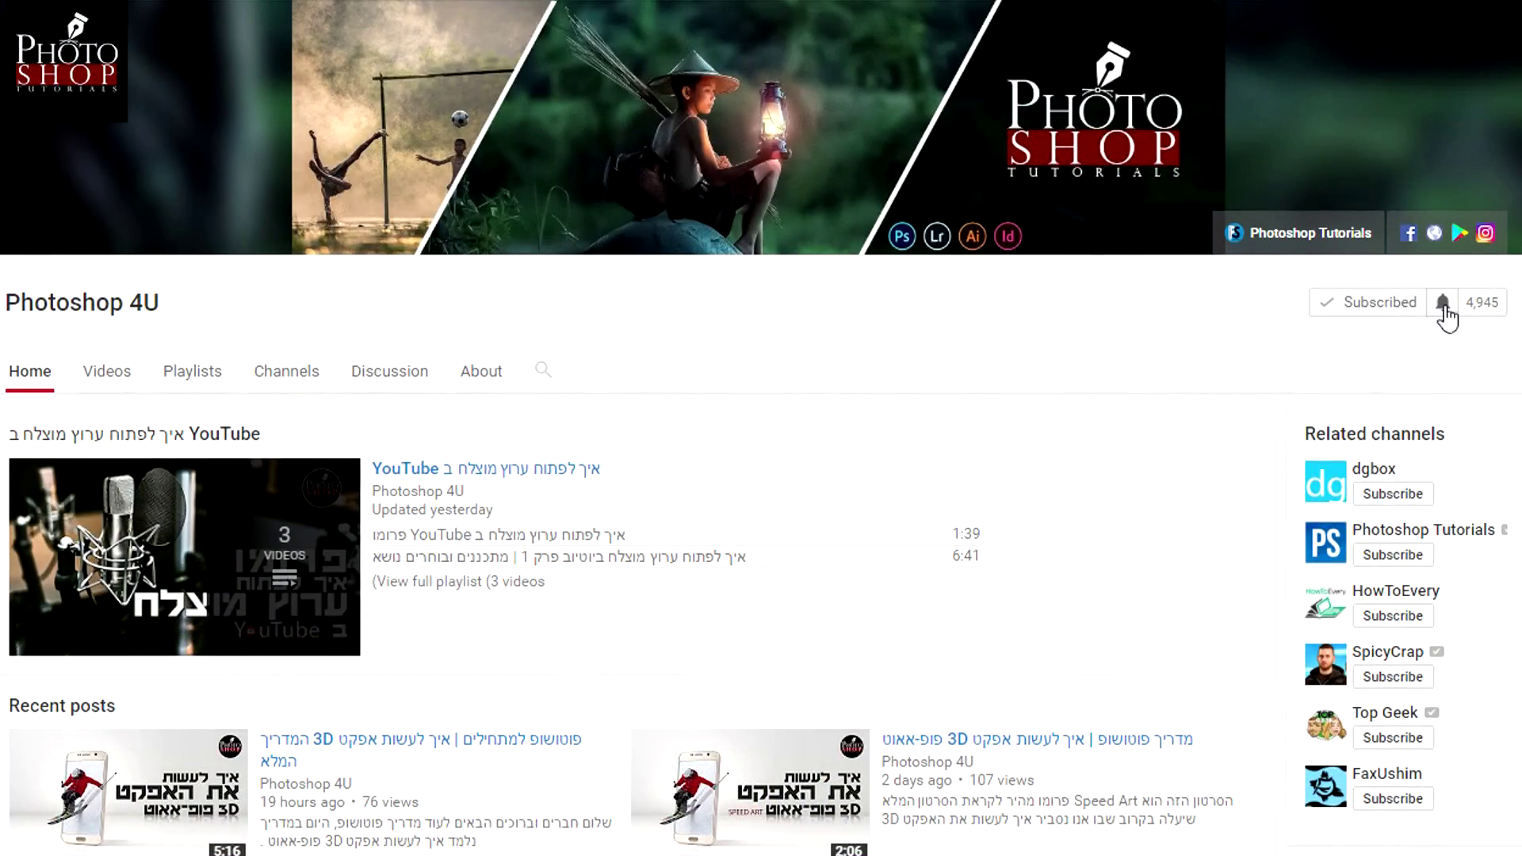
{"action": "left_click", "coordinate": [1443, 305]}
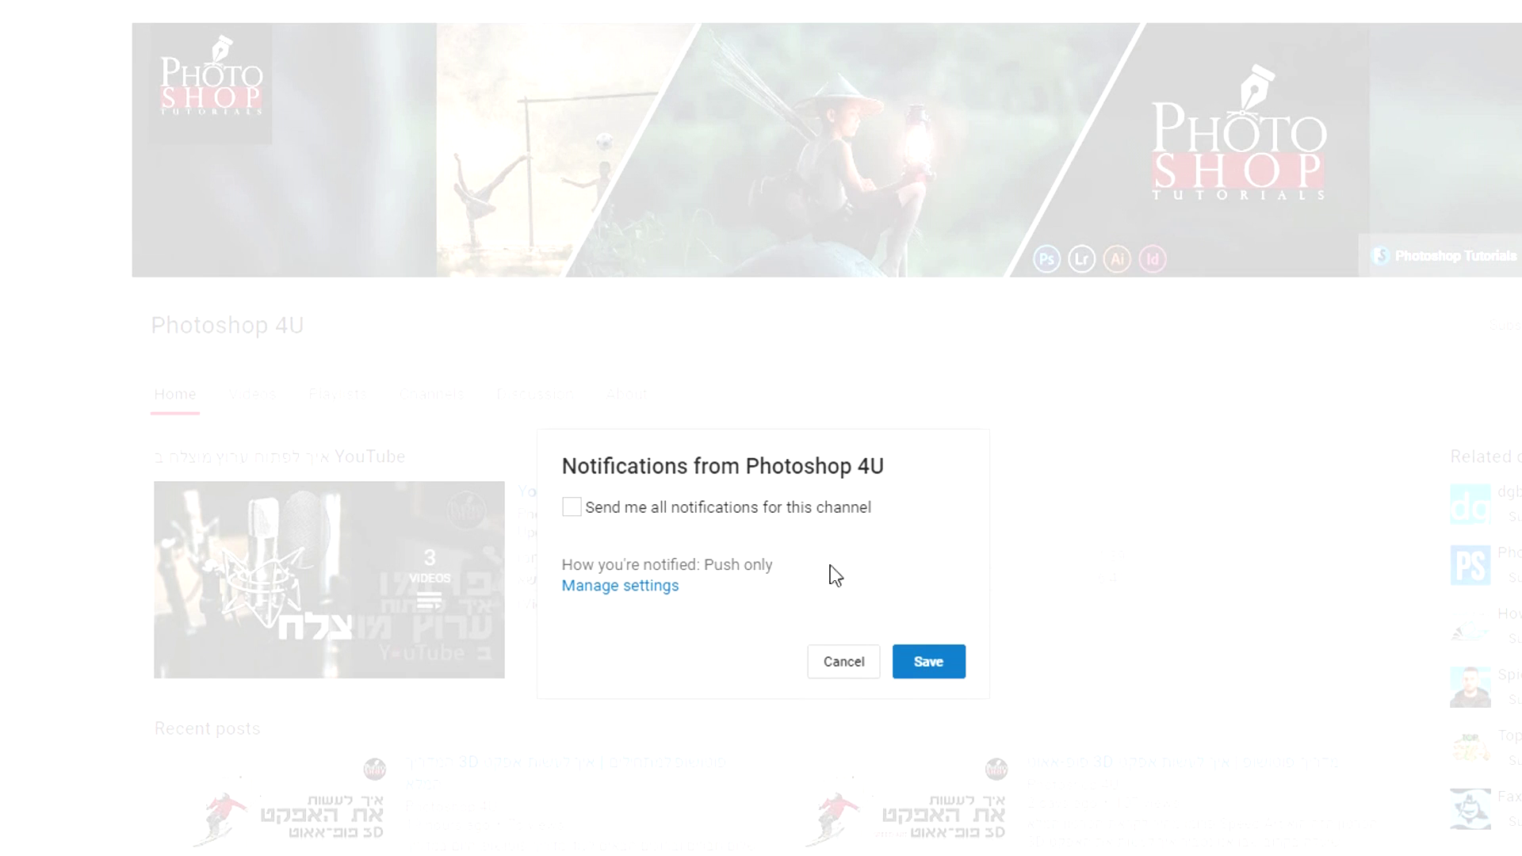
{"action": "left_click", "coordinate": [572, 507]}
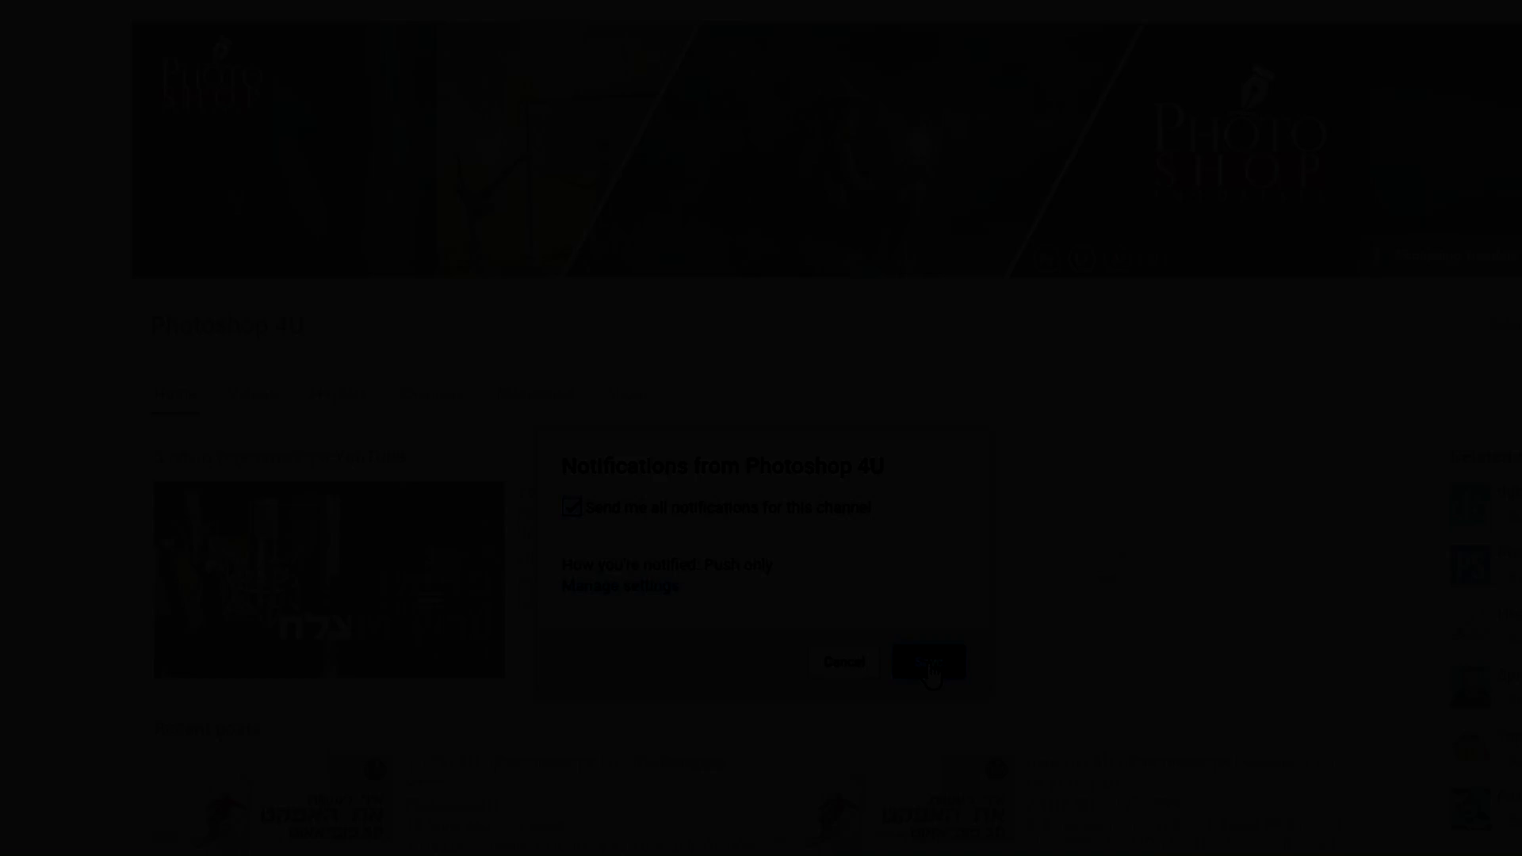